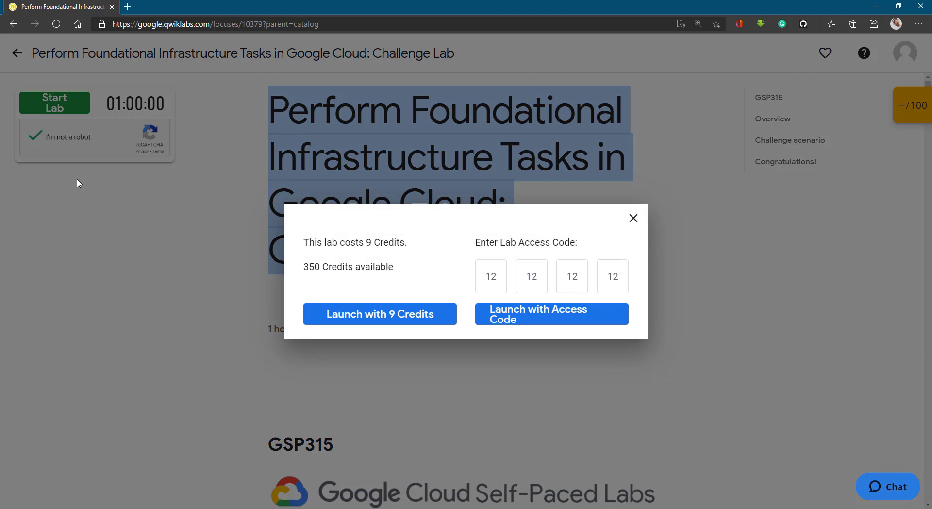
# Step: Launch the challenge lab with 9 credits and copy the link address of its Google Console
pyautogui.click(368, 315)
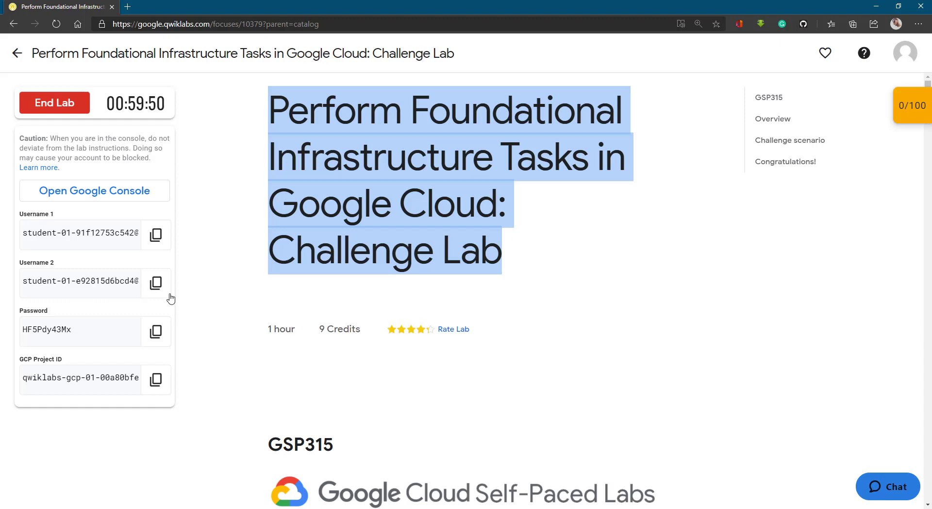
pyautogui.rightClick(128, 190)
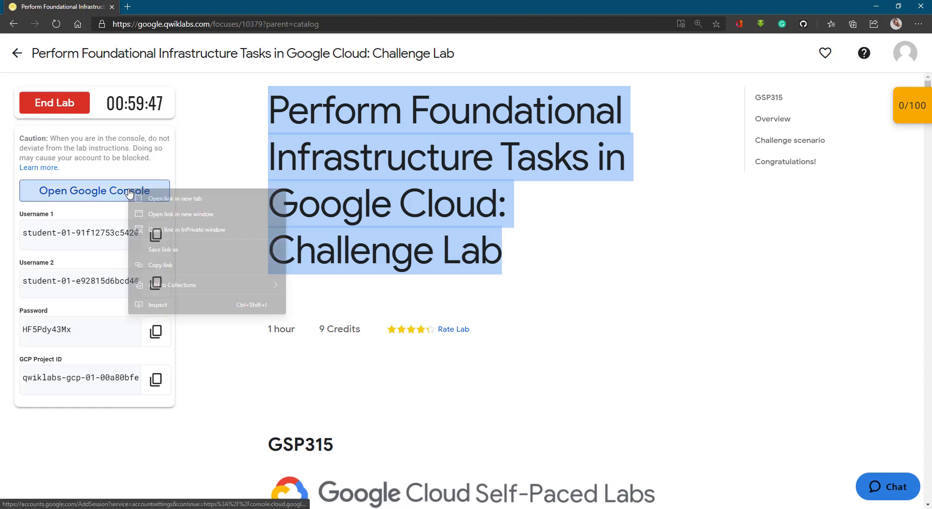
pyautogui.click(185, 270)
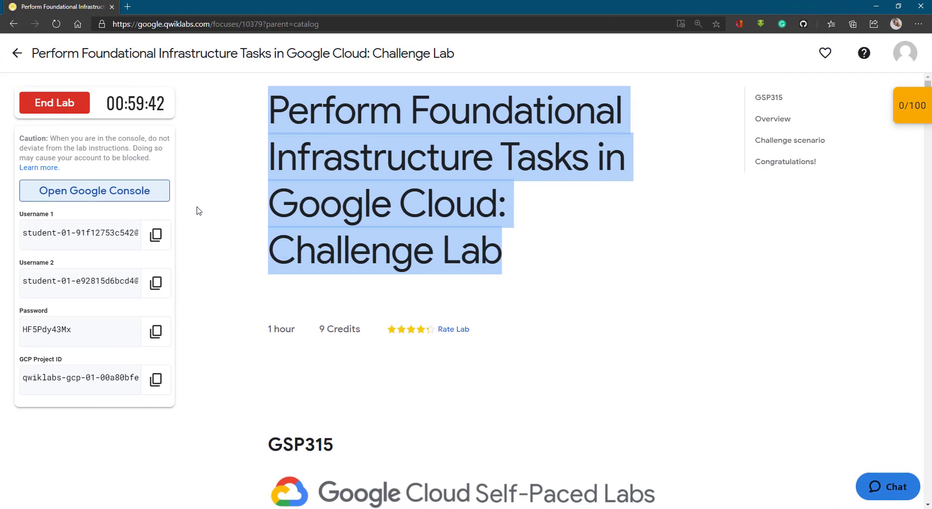
pyautogui.rightClick(156, 194)
pyautogui.click(182, 267)
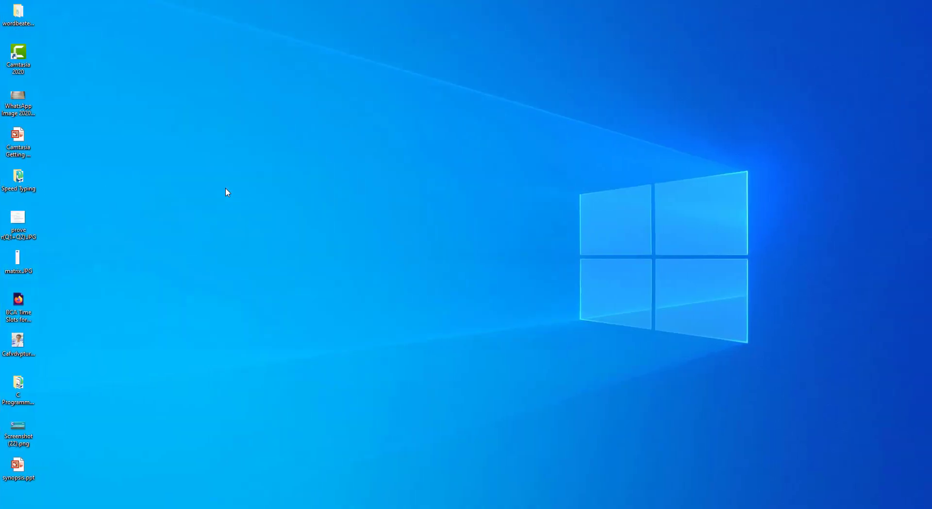
# Step: Open a new InPrivate window in Microsoft Edge and load the copied Google Console link
pyautogui.press('super')
pyautogui.write('edge')
pyautogui.press('Return')
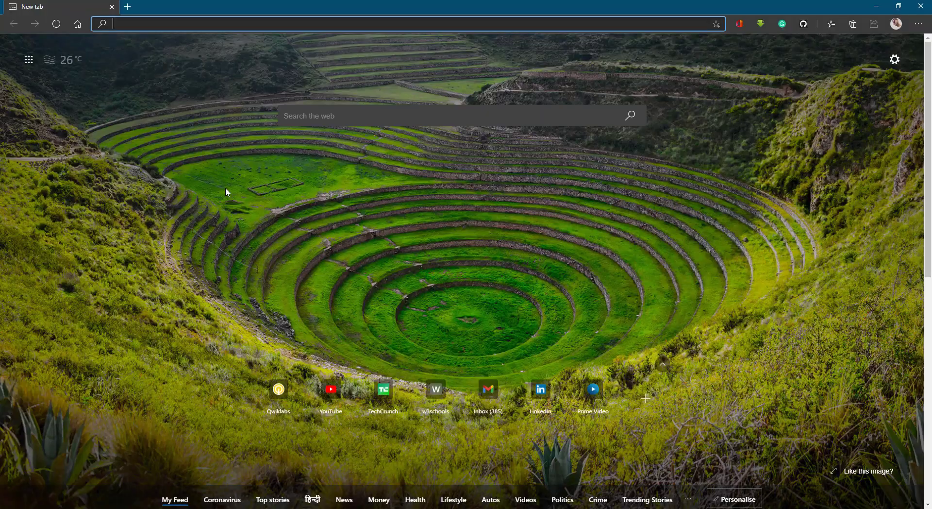
pyautogui.hotkey('ctrl', 'shift', 'n')
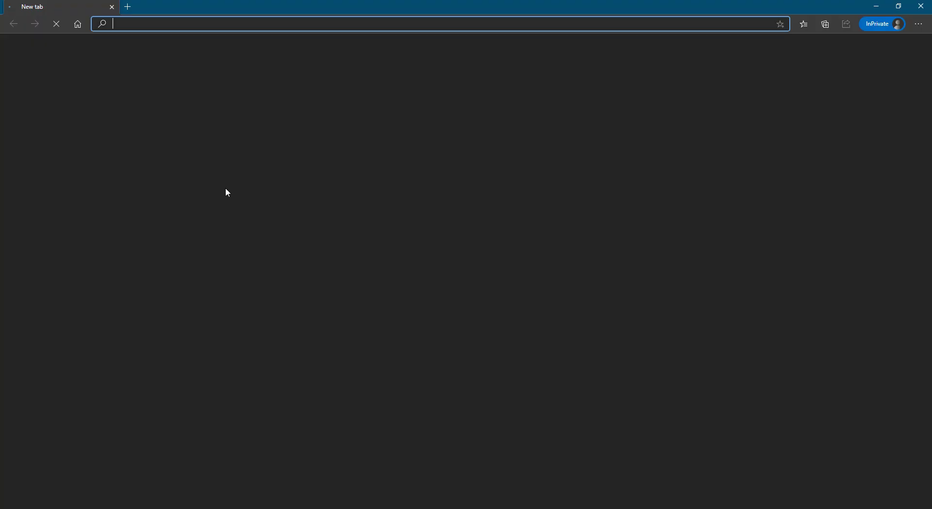
pyautogui.hotkey('ctrl', 'v')
pyautogui.press('Return')
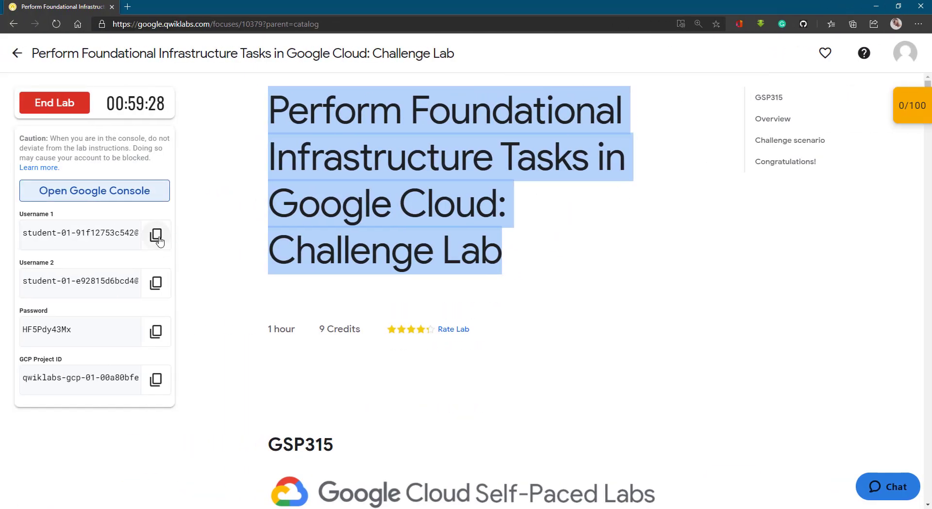
# Step: Sign in to Google with the lab's Username 1 and enter the account password copied from the lab page
pyautogui.click(159, 238)
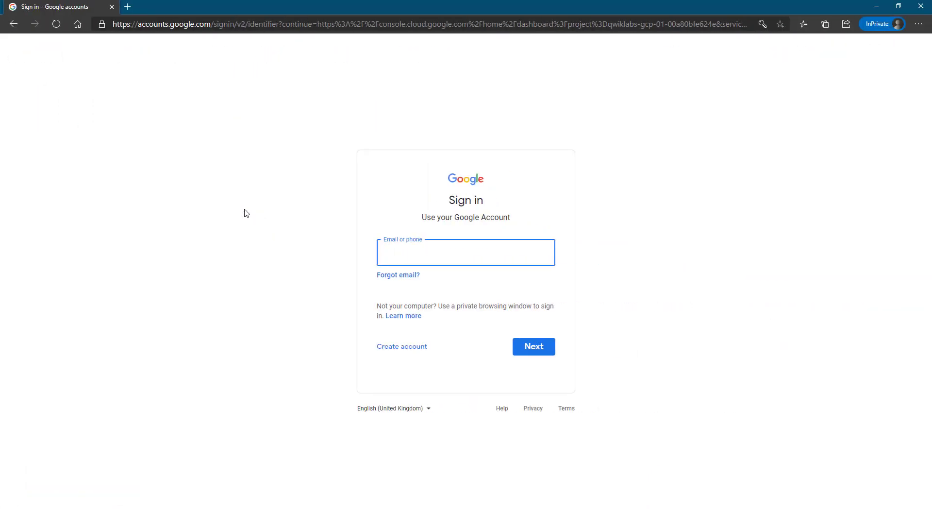
pyautogui.hotkey('ctrl', 'v')
pyautogui.press('Return')
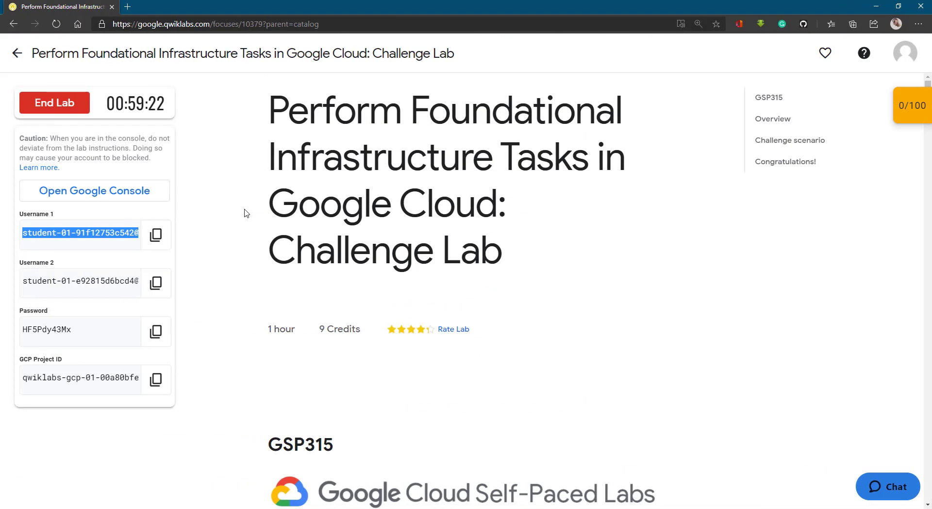
pyautogui.click(156, 331)
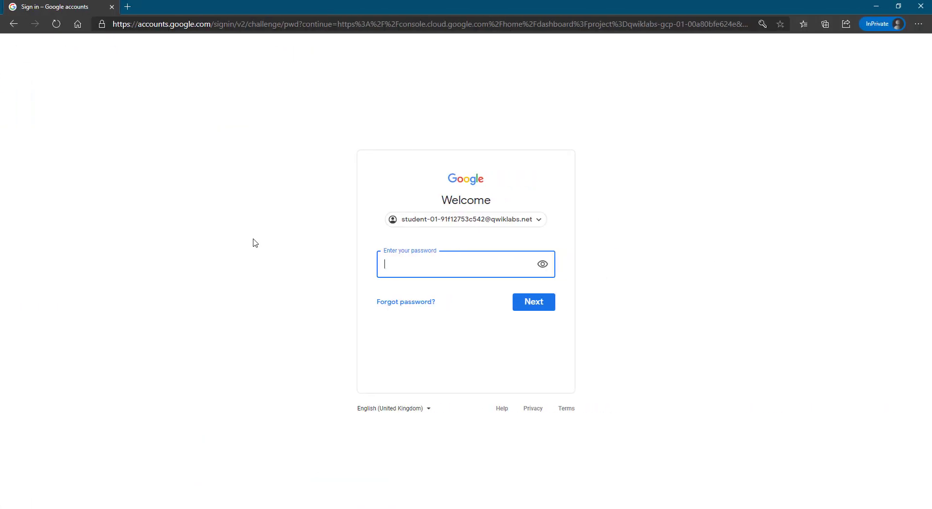
pyautogui.hotkey('ctrl', 'v')
pyautogui.click(530, 301)
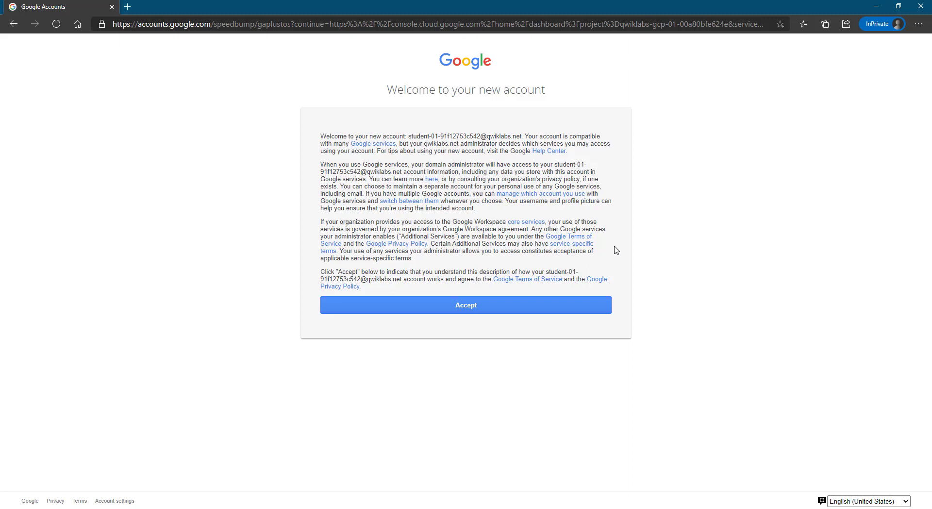
# Step: Accept the new account terms, confirm the account recovery options, and agree to the Google Cloud Platform Terms of Service
pyautogui.click(523, 306)
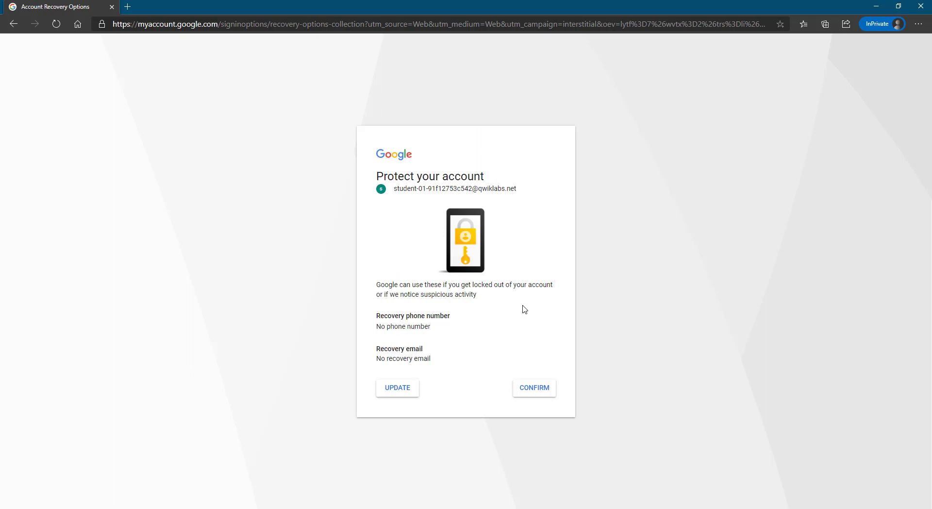
pyautogui.click(546, 387)
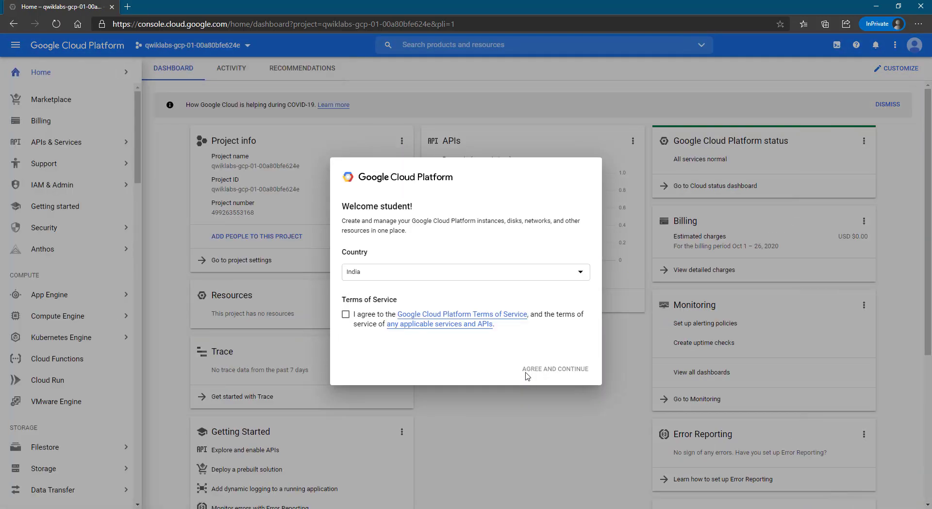
pyautogui.click(360, 319)
pyautogui.click(535, 370)
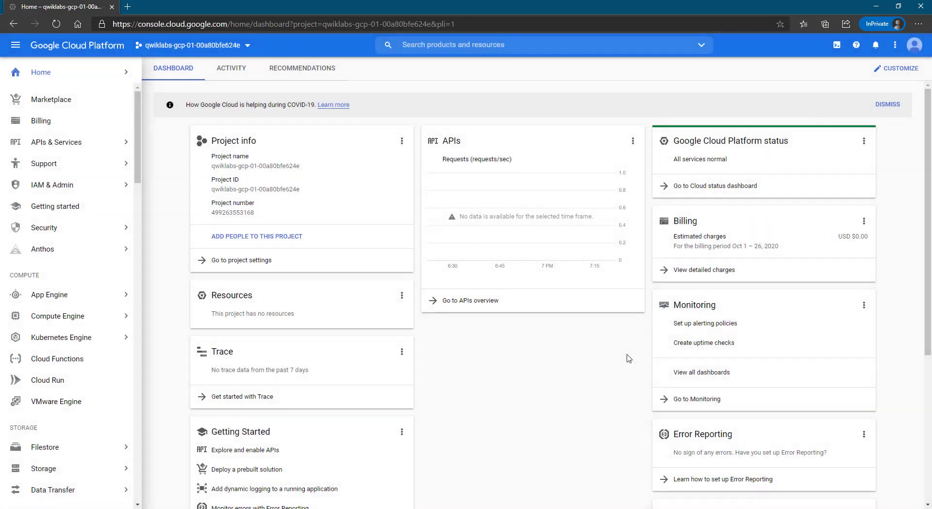
# Step: Read the lab instructions on the Qwiklabs page, examining the challenge scenario, the Jooli Inc. standards and the bucket and Pub/Sub tasks
pyautogui.press('ctrl+super+Left')
pyautogui.scroll(-5, 629, 358)
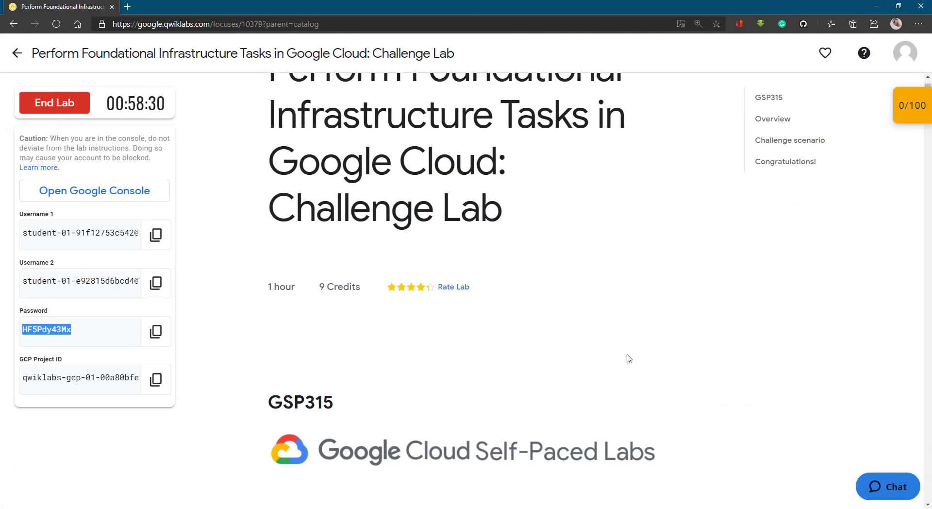
pyautogui.scroll(-9, 628, 359)
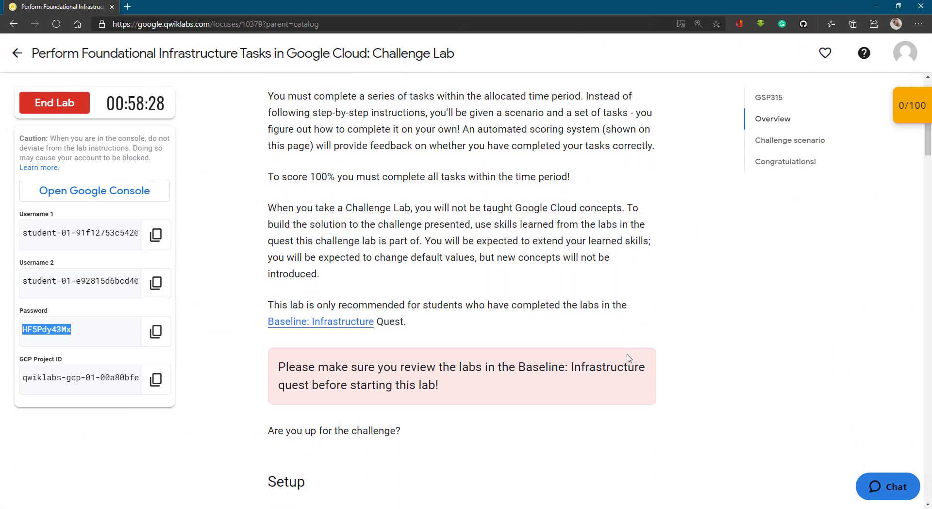
pyautogui.scroll(-2, 629, 359)
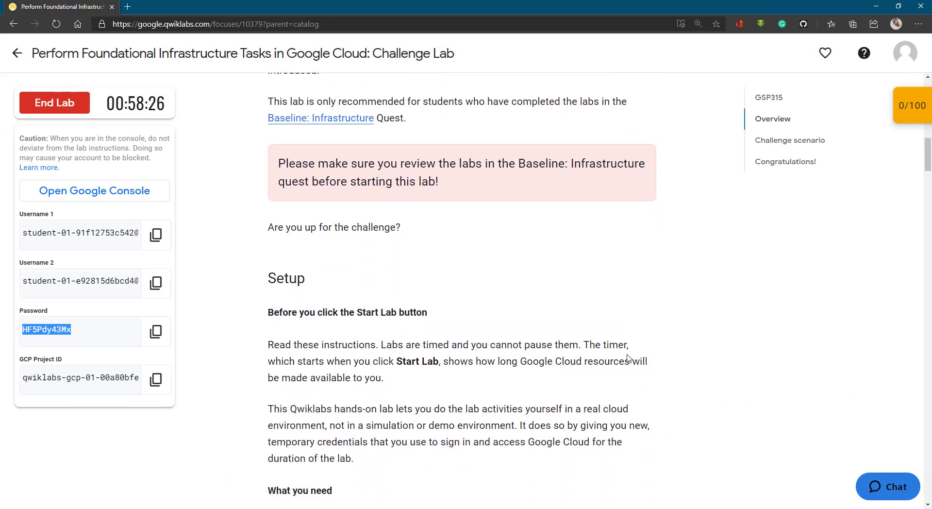
pyautogui.scroll(-6, 629, 359)
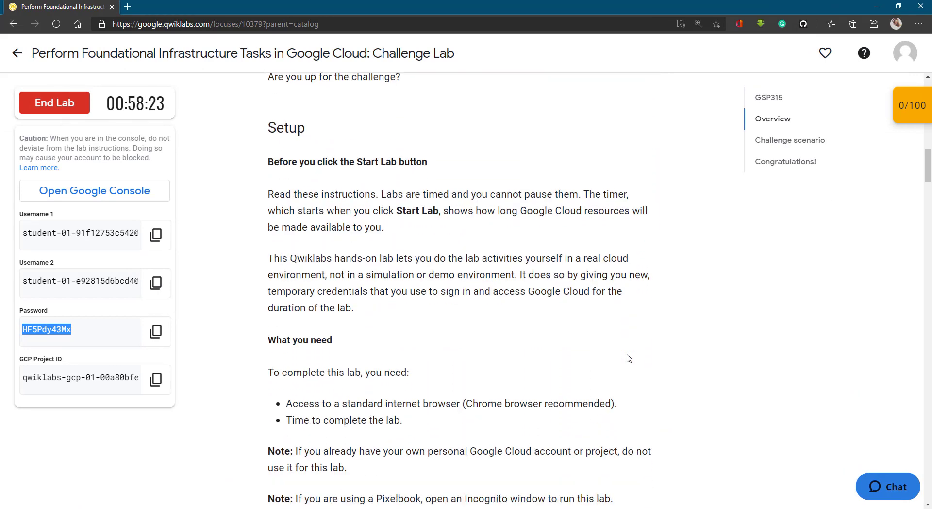
pyautogui.scroll(-6, 628, 359)
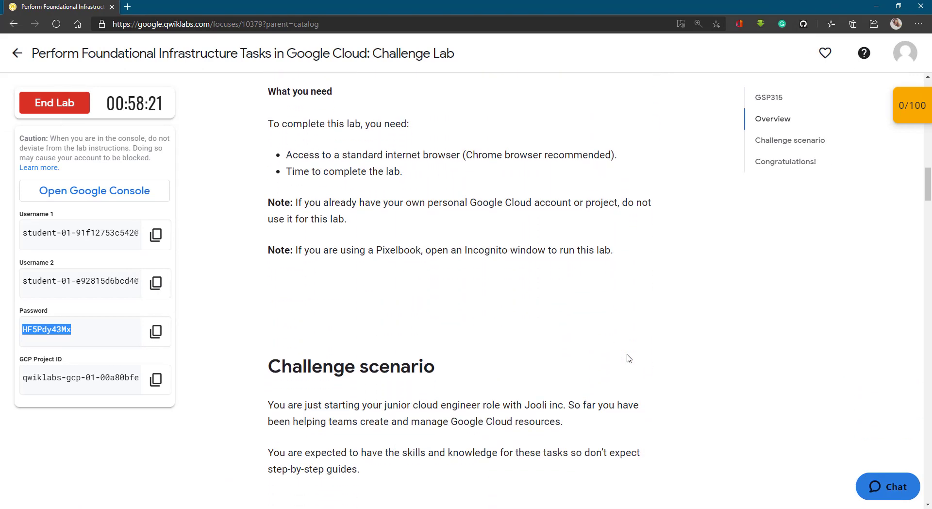
pyautogui.scroll(-4, 629, 359)
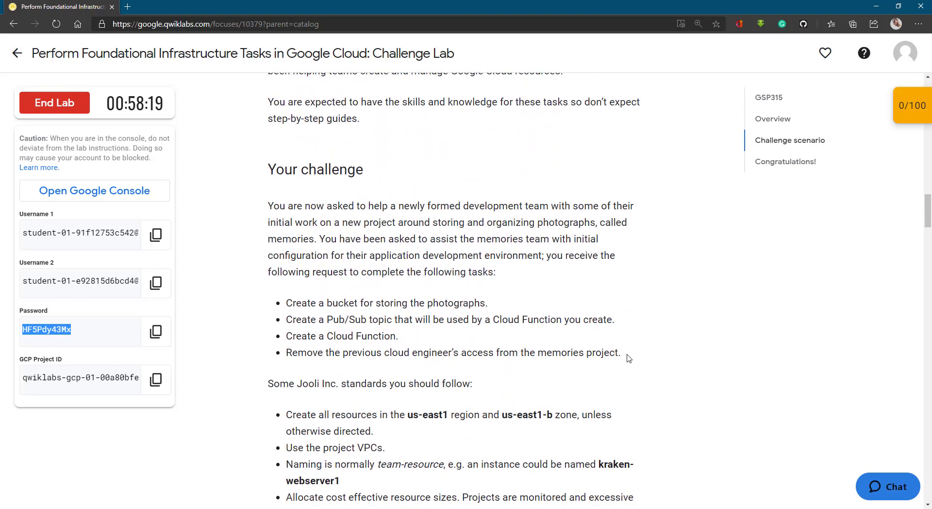
pyautogui.scroll(-5, 629, 359)
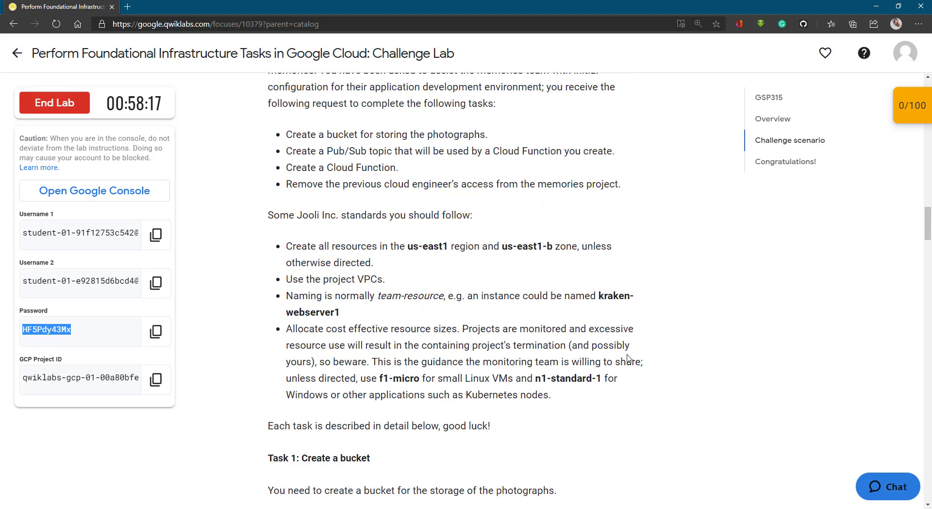
pyautogui.scroll(-3, 628, 359)
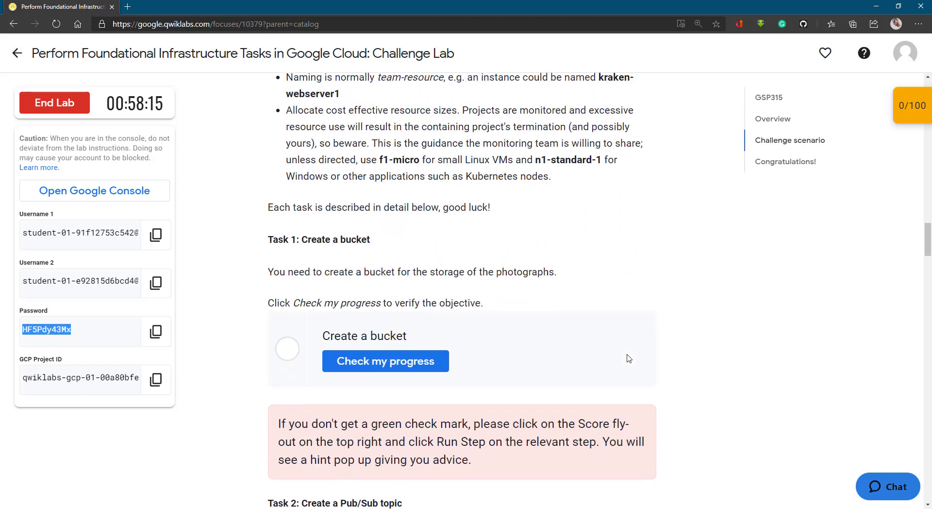
pyautogui.scroll(-2, 629, 358)
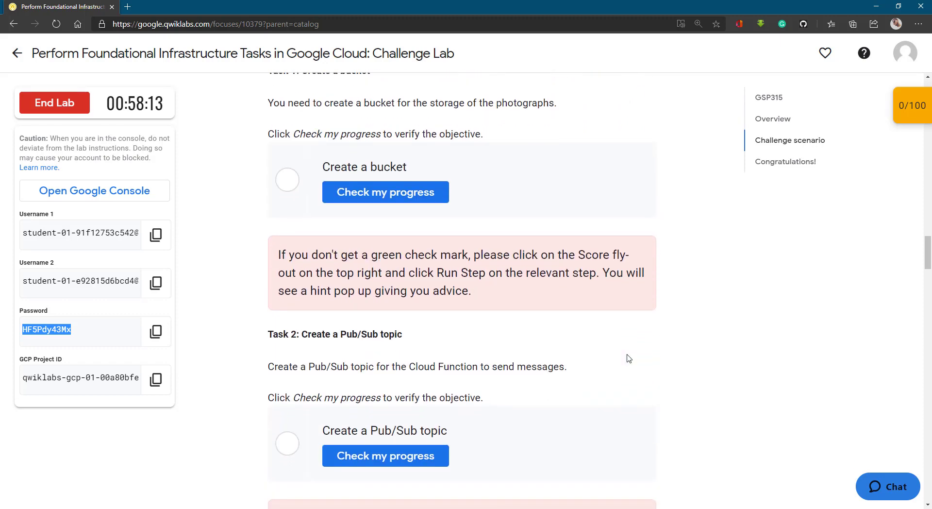
pyautogui.scroll(3, 629, 358)
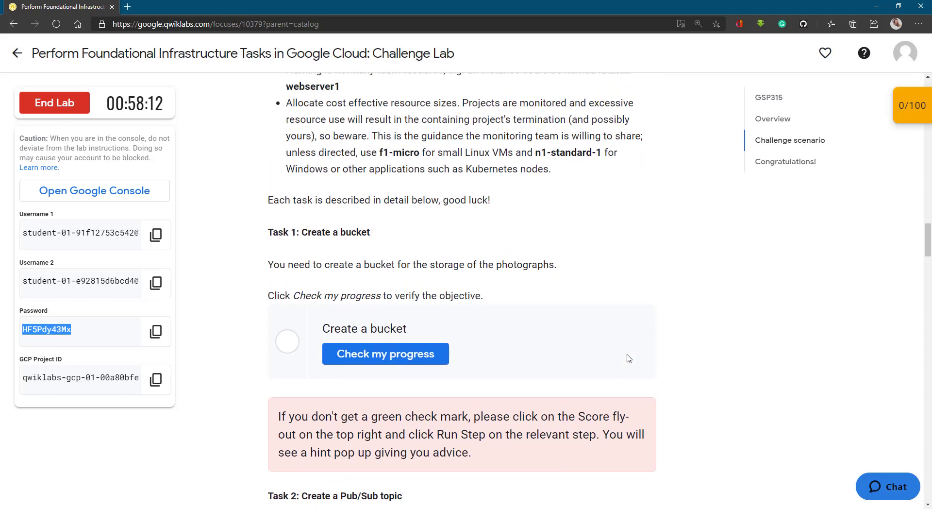
pyautogui.scroll(5, 629, 358)
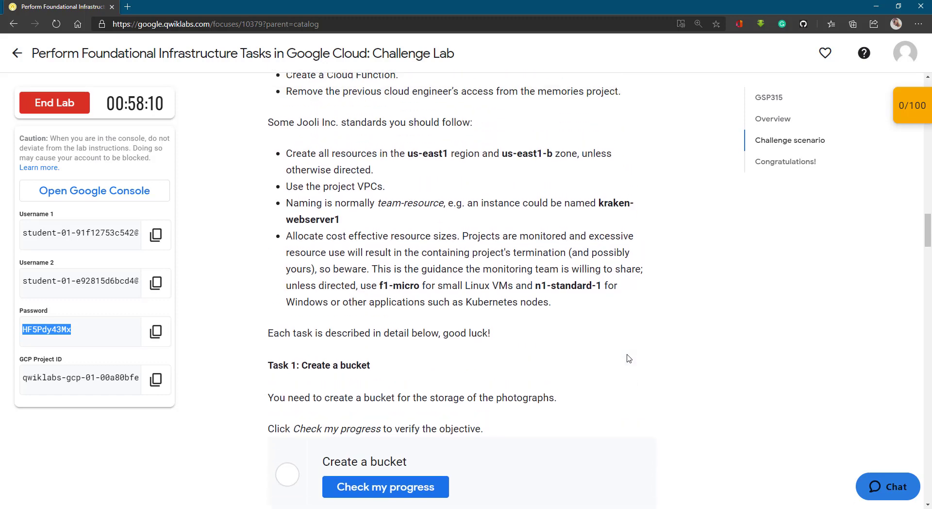
pyautogui.scroll(-1, 628, 331)
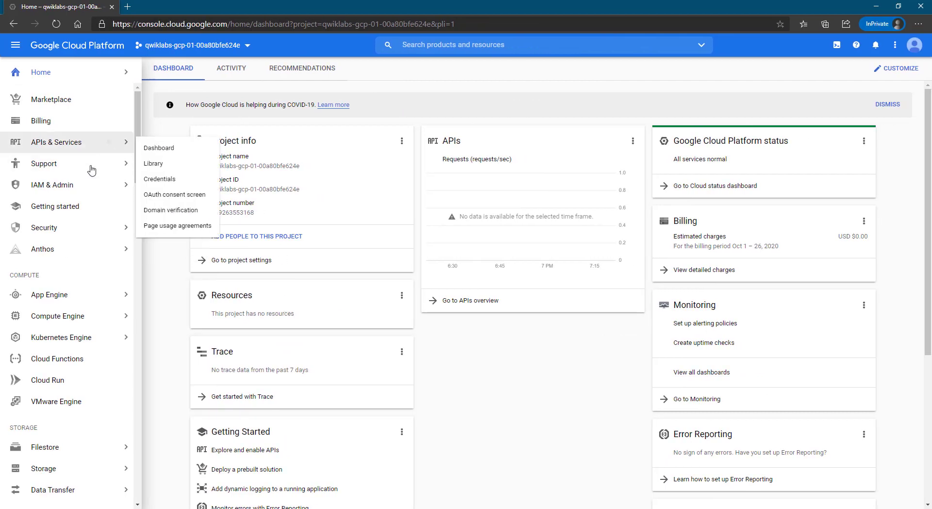
# Step: Open the Cloud Storage browser in a new tab of the console window and dismiss its Learn pane
pyautogui.middleClick(67, 469)
pyautogui.click(175, 6)
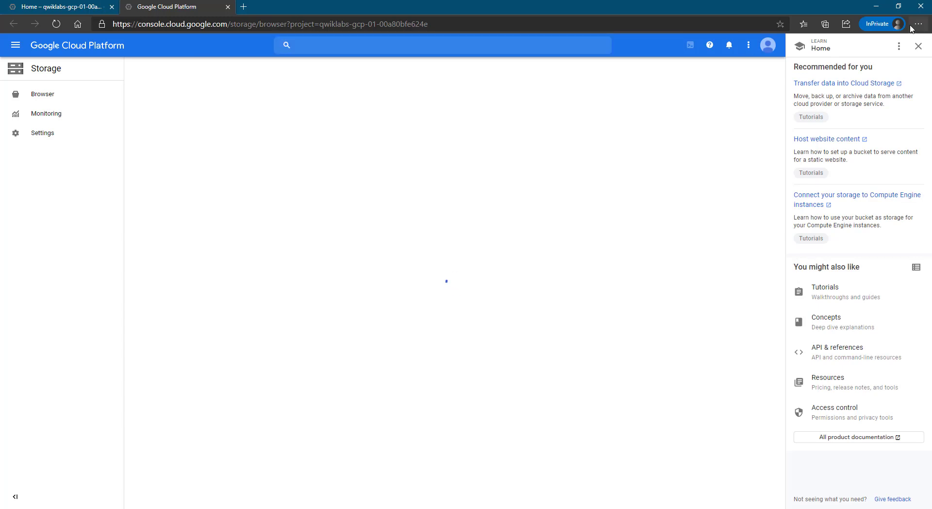
pyautogui.click(918, 46)
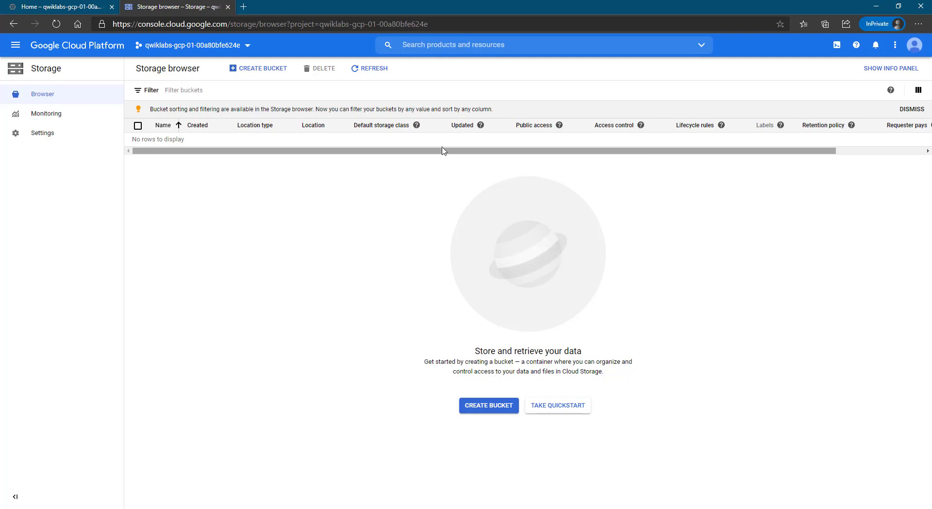
# Step: Create a storage bucket named with the lab's GCP Project ID, qwiklabs-gcp-01-00a80bfe624e, keeping the default settings, and return to the lab page
pyautogui.click(273, 71)
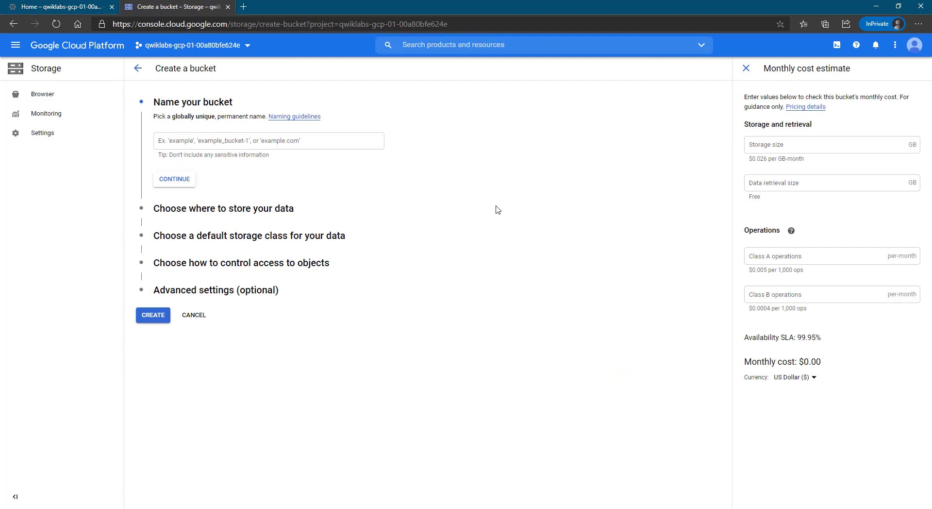
pyautogui.hotkey('alt', 'Tab')
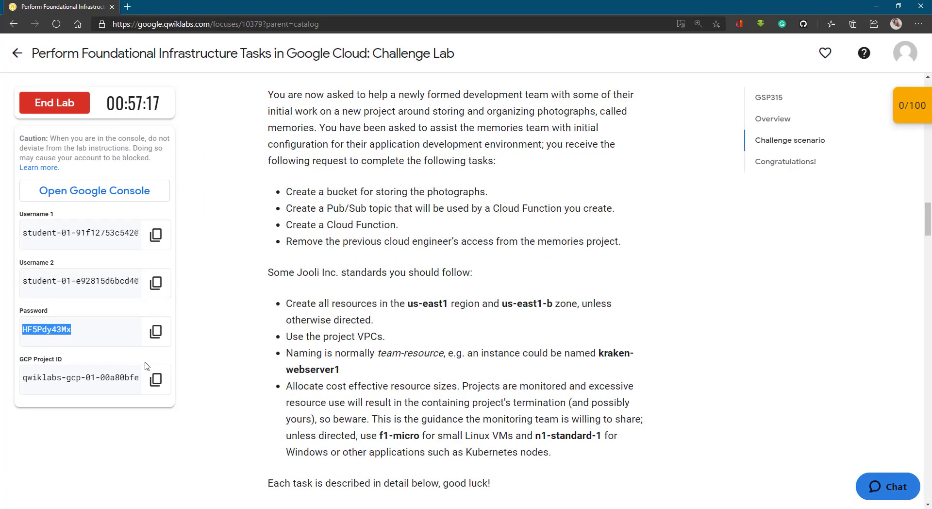
pyautogui.click(171, 377)
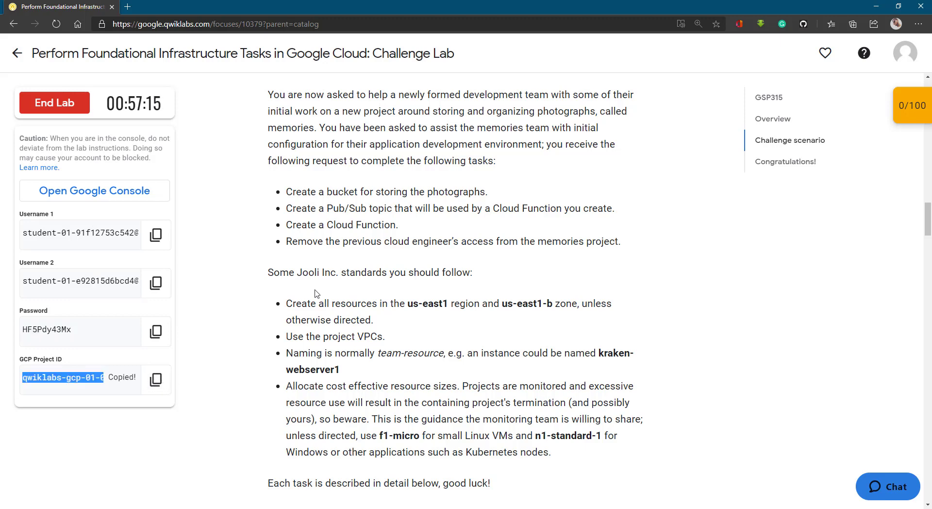
pyautogui.hotkey('alt', 'Tab')
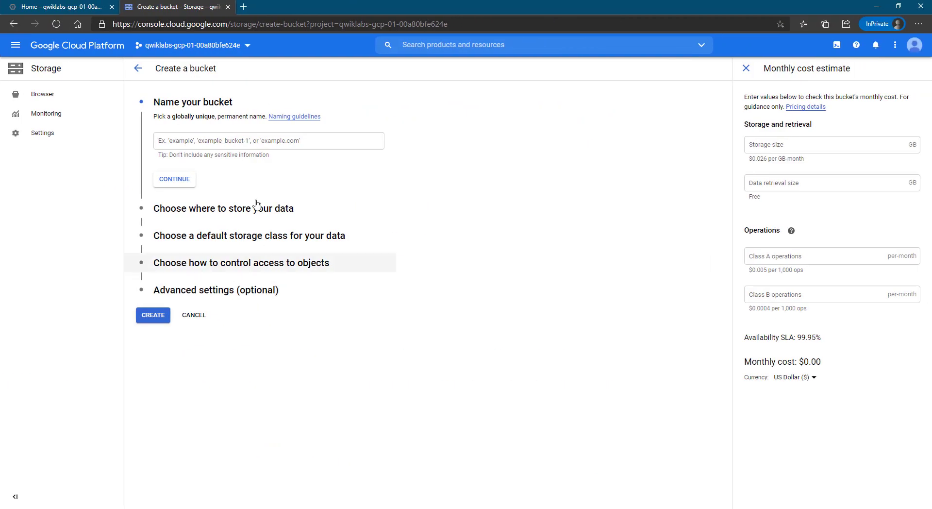
pyautogui.click(261, 142)
pyautogui.hotkey('ctrl', 'v')
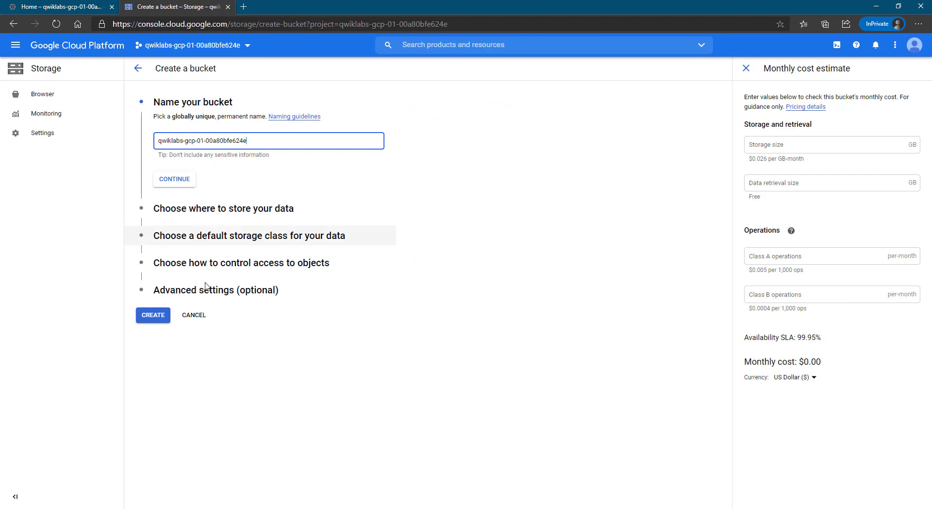
pyautogui.click(153, 316)
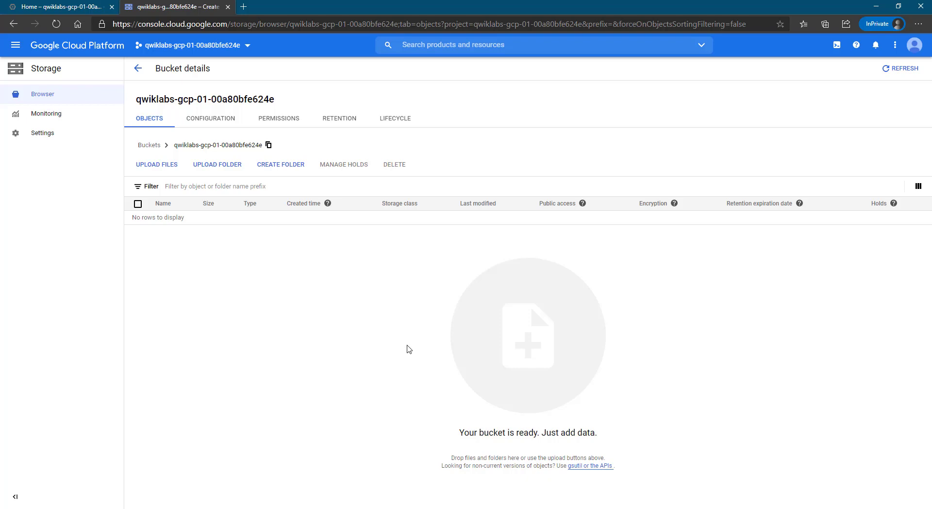
pyautogui.hotkey('alt', 'Tab')
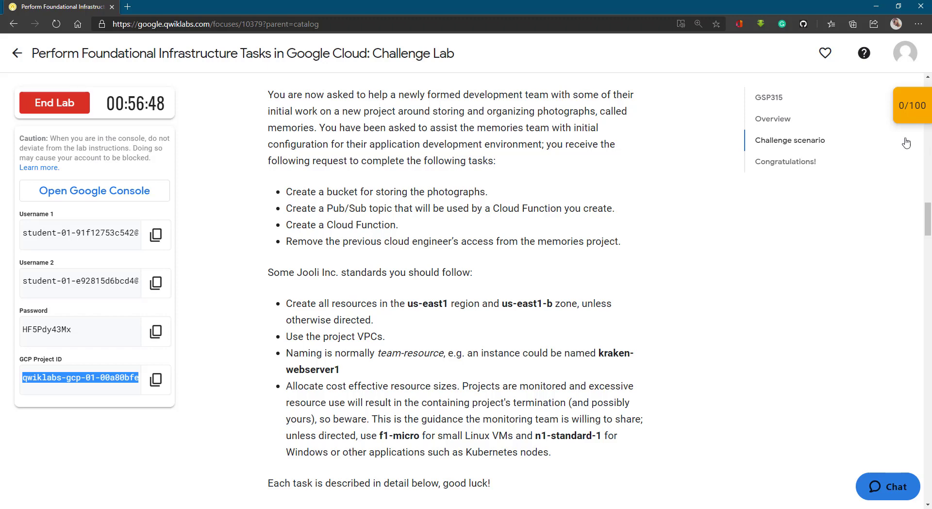
# Step: Check the lab progress for the Create a bucket checkpoint, then dismiss the result and the checkpoint list
pyautogui.click(915, 105)
pyautogui.click(832, 154)
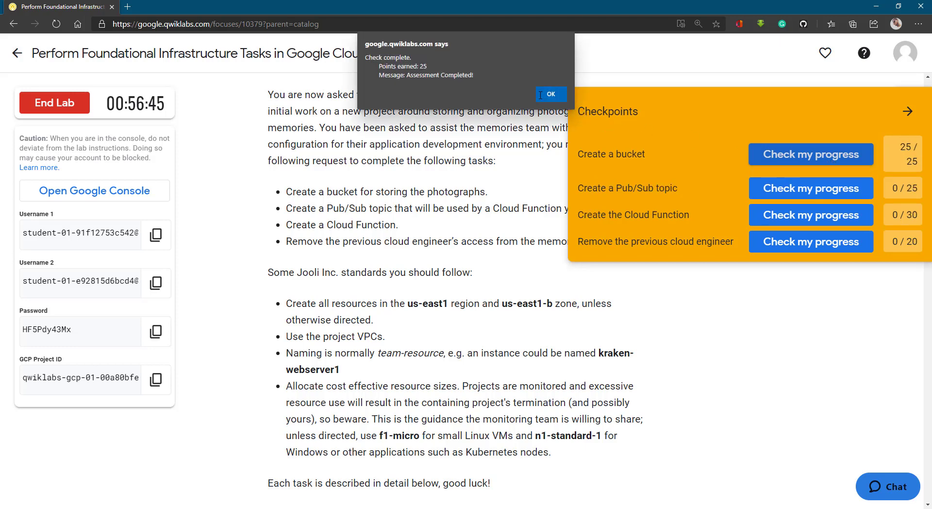
pyautogui.click(551, 94)
pyautogui.click(907, 111)
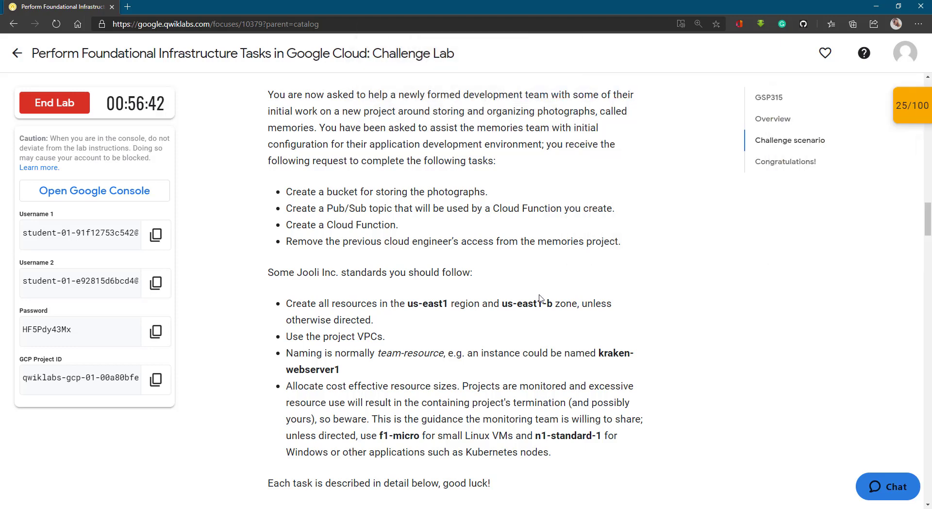
# Step: Open the console home page in a new tab of the console window and return the Storage tab to the bucket list
pyautogui.scroll(-5, 541, 298)
pyautogui.scroll(-7, 541, 298)
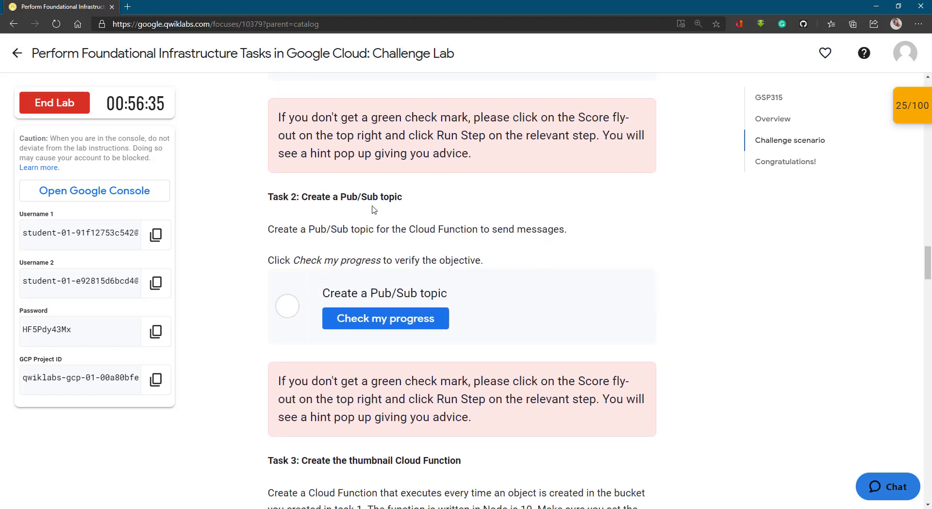
pyautogui.press('ctrl+super+Right')
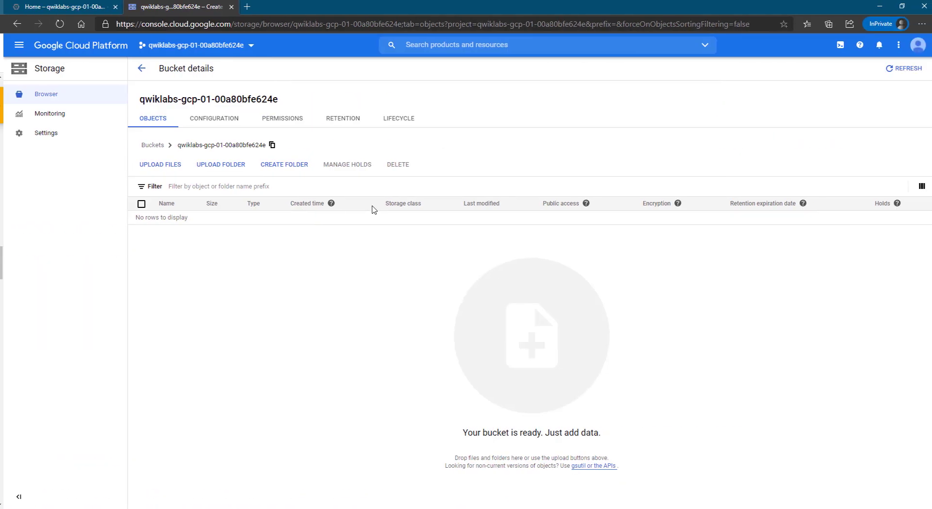
pyautogui.click(73, 7)
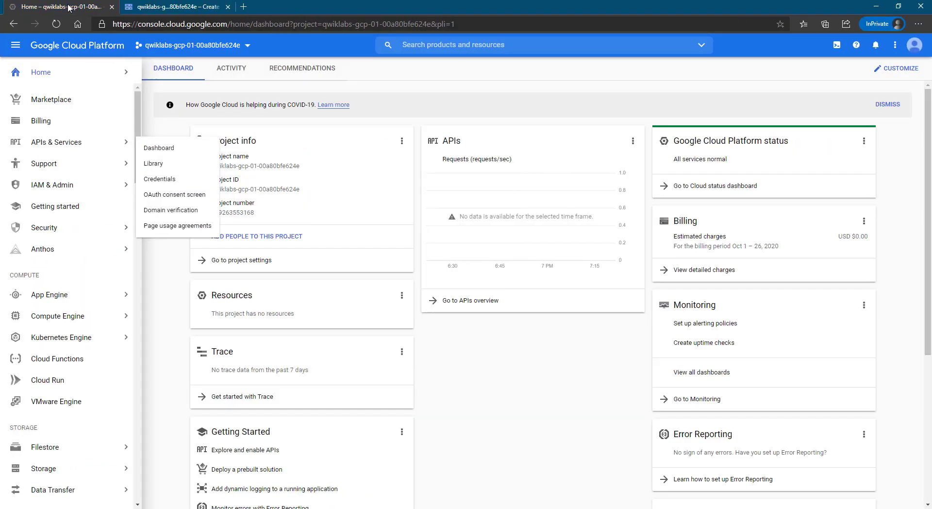
pyautogui.middleClick(41, 72)
pyautogui.click(266, 8)
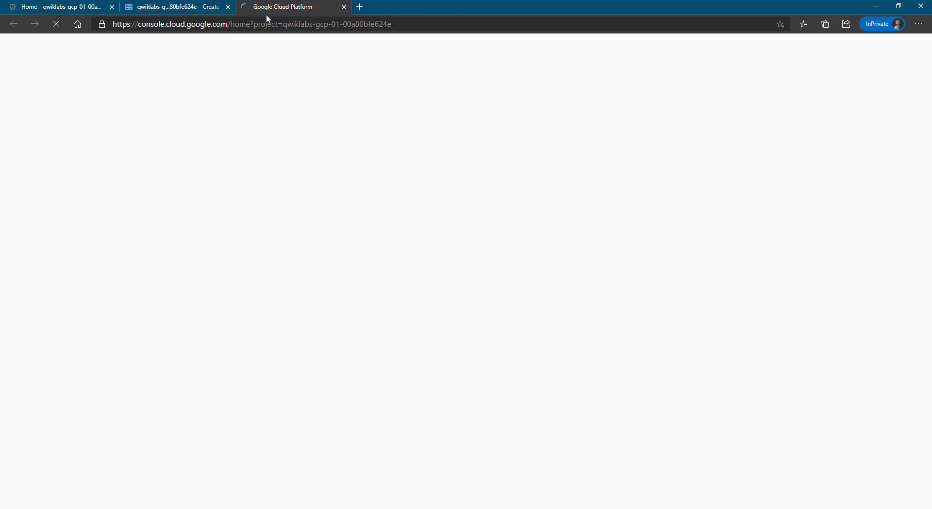
pyautogui.click(188, 8)
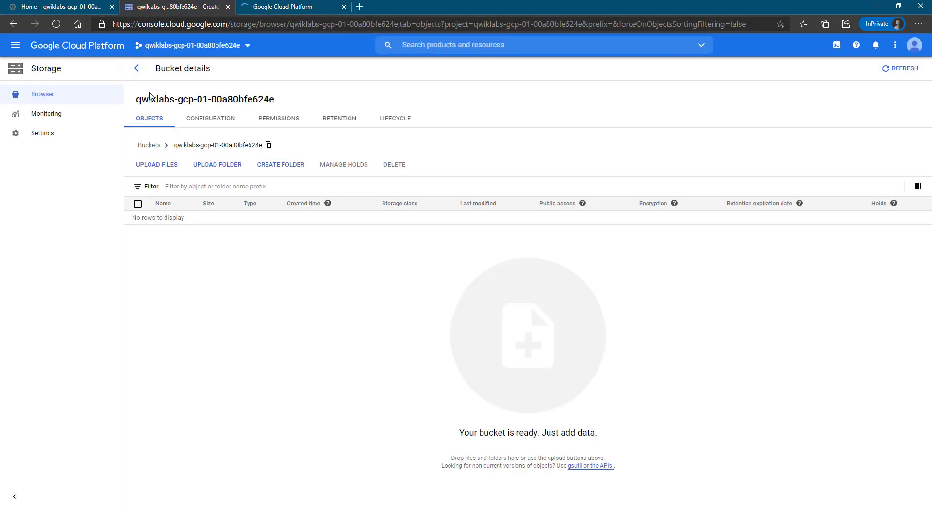
pyautogui.click(138, 68)
pyautogui.click(275, 10)
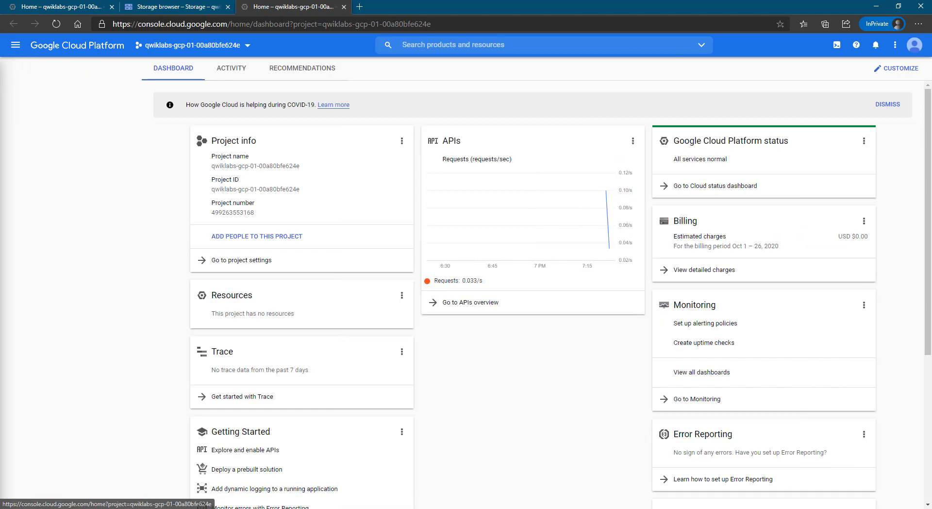
# Step: Enlarge the console page to 110% and open the Pub/Sub topics page by finding "pub" among the listed services
pyautogui.click(918, 23)
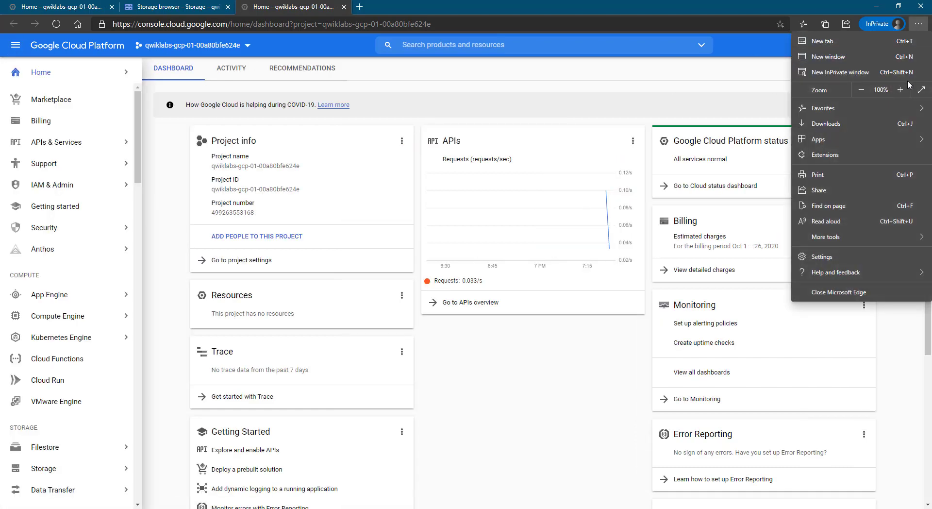
pyautogui.click(900, 90)
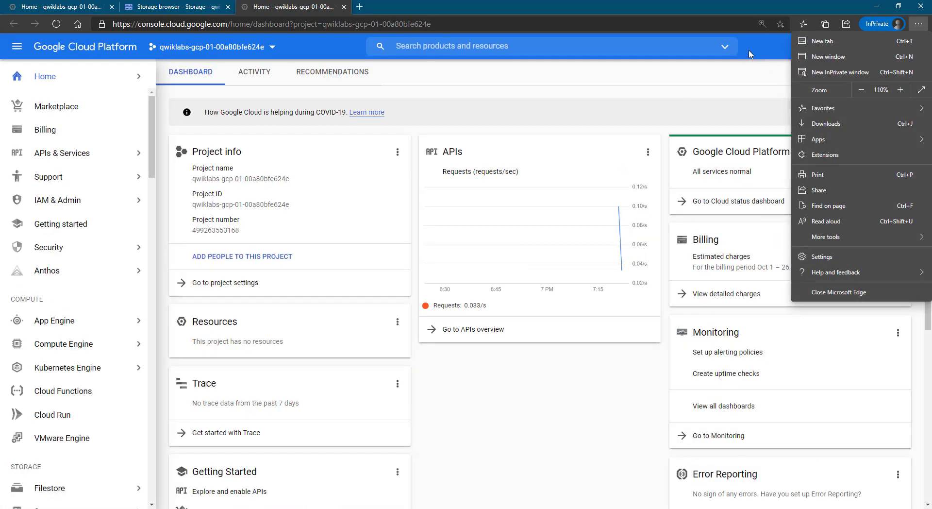
pyautogui.click(750, 53)
pyautogui.hotkey('ctrl', 'f')
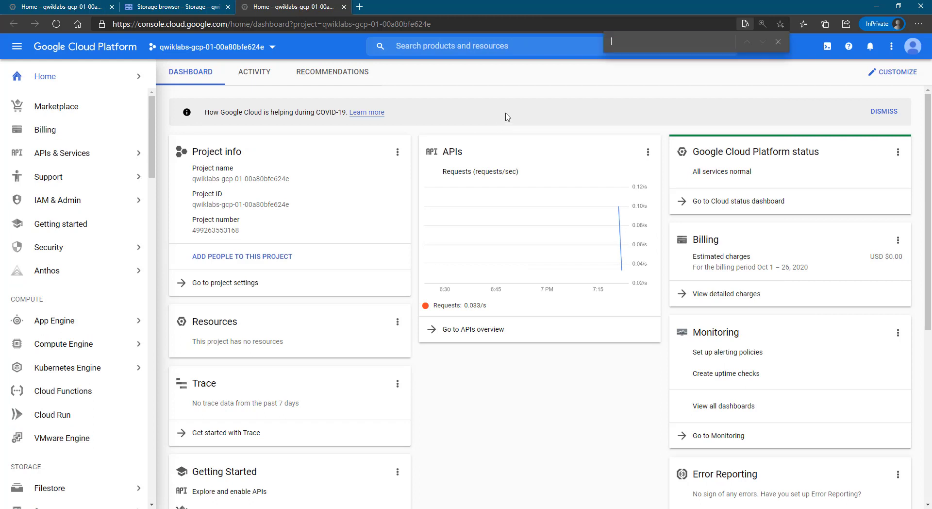
pyautogui.write('puv')
pyautogui.press('BackSpace')
pyautogui.write('b')
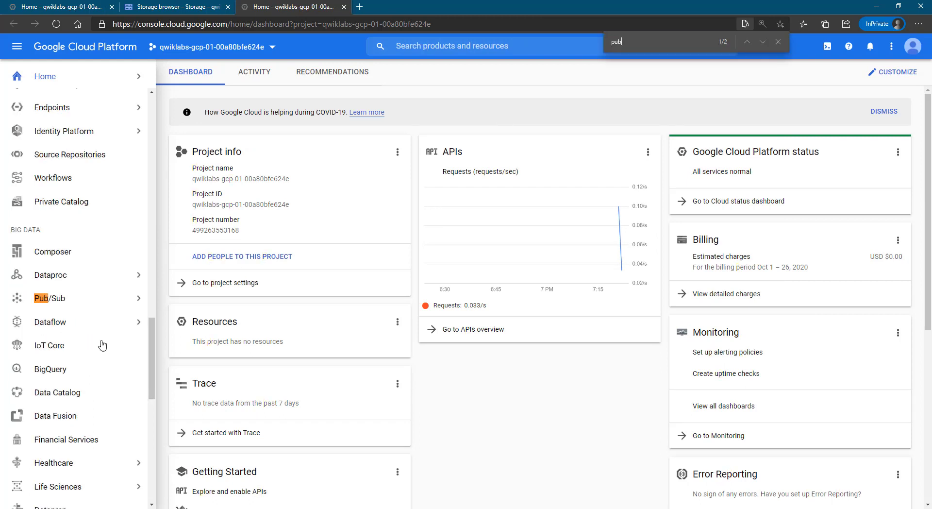
pyautogui.click(62, 300)
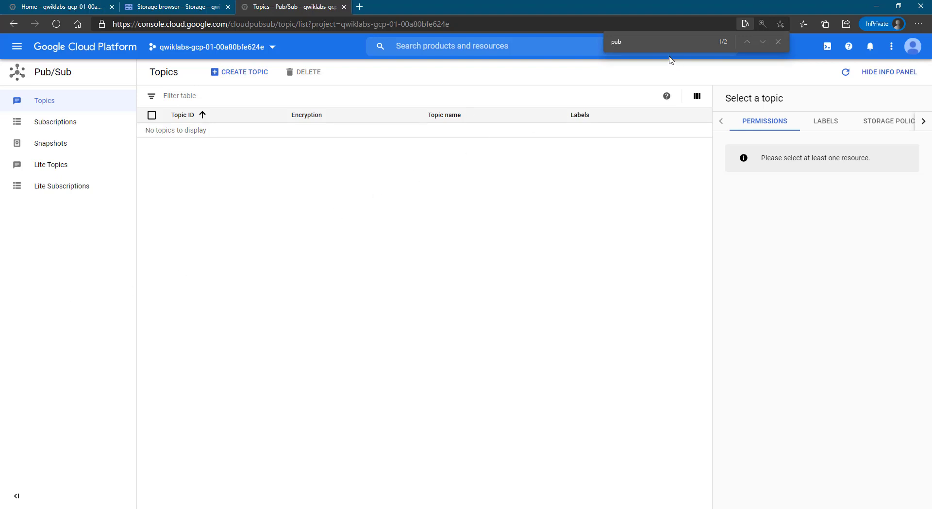
pyautogui.click(778, 43)
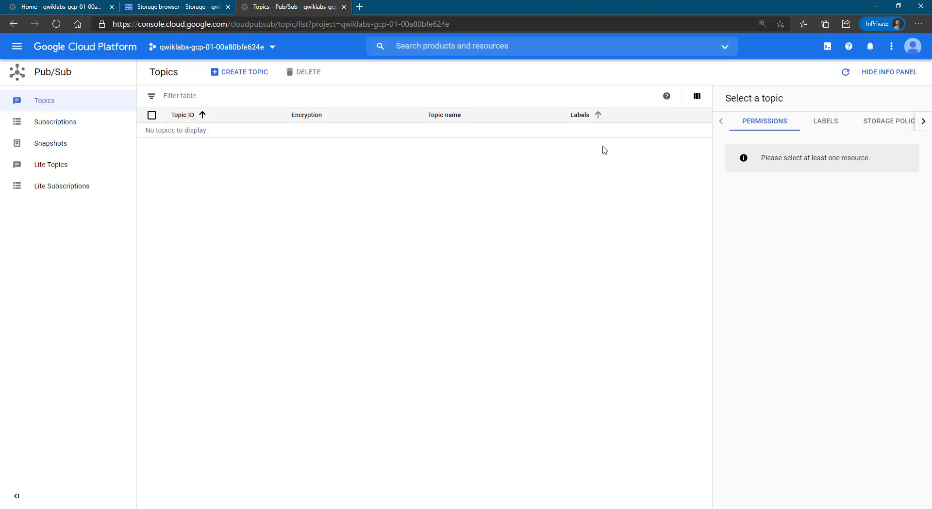
# Step: Create a Pub/Sub topic with the lab taker's full name as its topic ID, leaving customer-managed encryption off
pyautogui.click(240, 71)
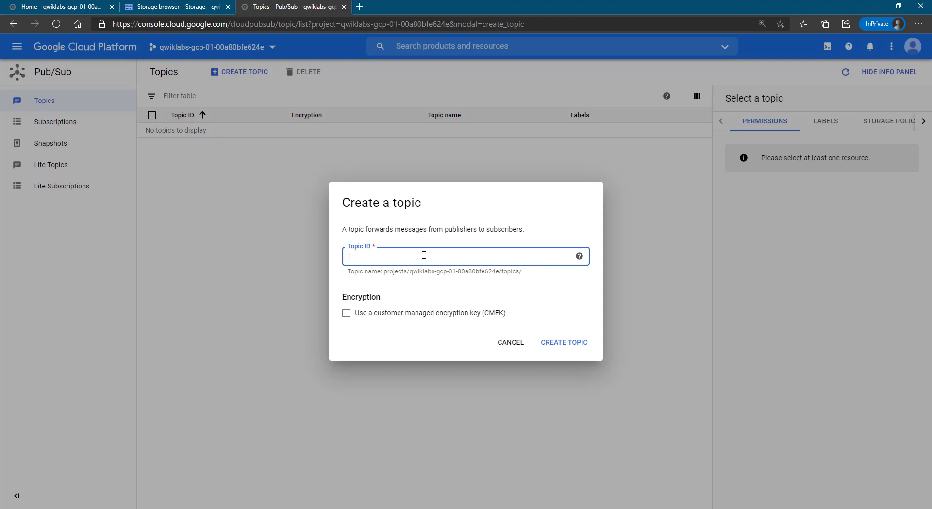
pyautogui.write('bhishekshukla')
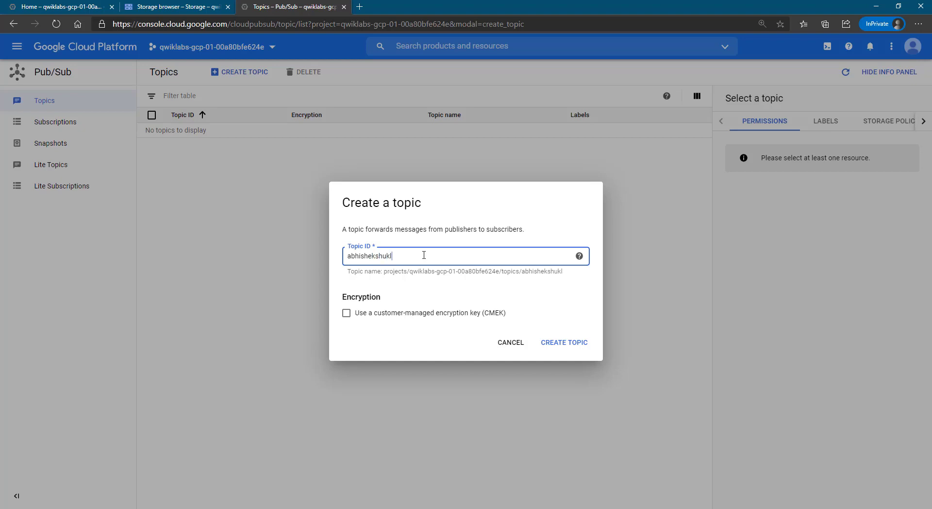
pyautogui.click(561, 343)
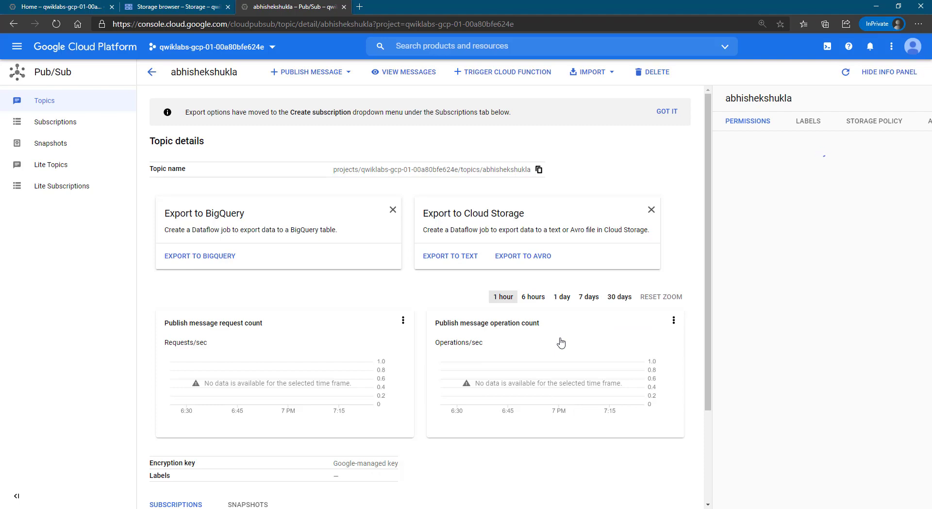
# Step: Return to the lab page and check the progress of the Create a Pub/Sub topic checkpoint, then close the checkpoint list
pyautogui.hotkey('alt', 'Tab')
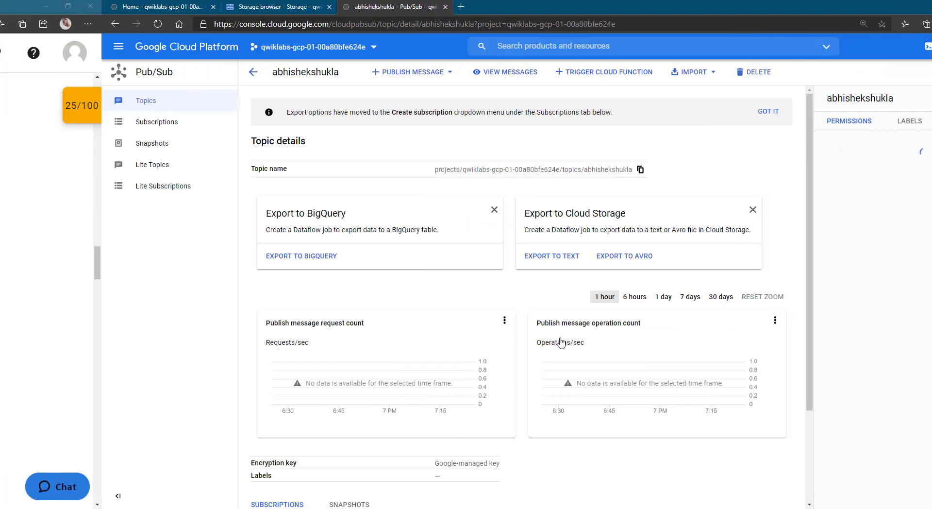
pyautogui.click(903, 113)
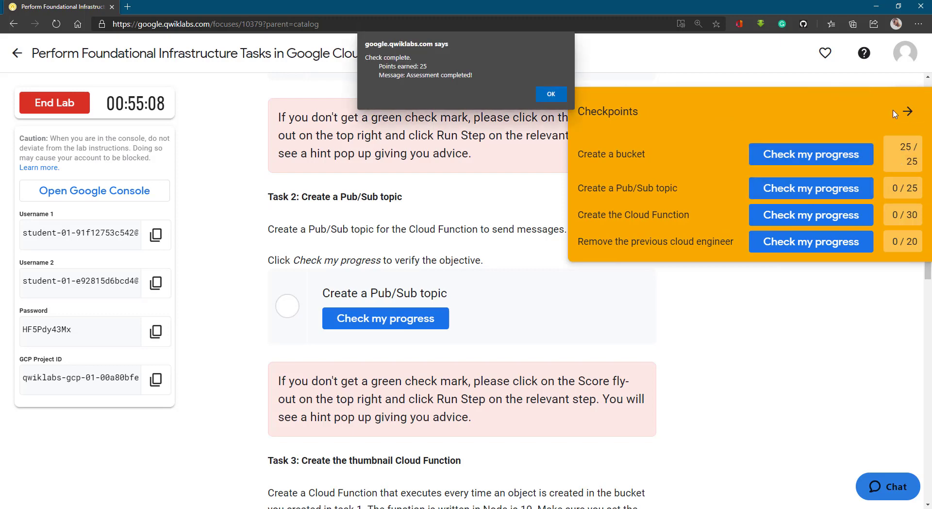
pyautogui.click(551, 94)
pyautogui.click(907, 111)
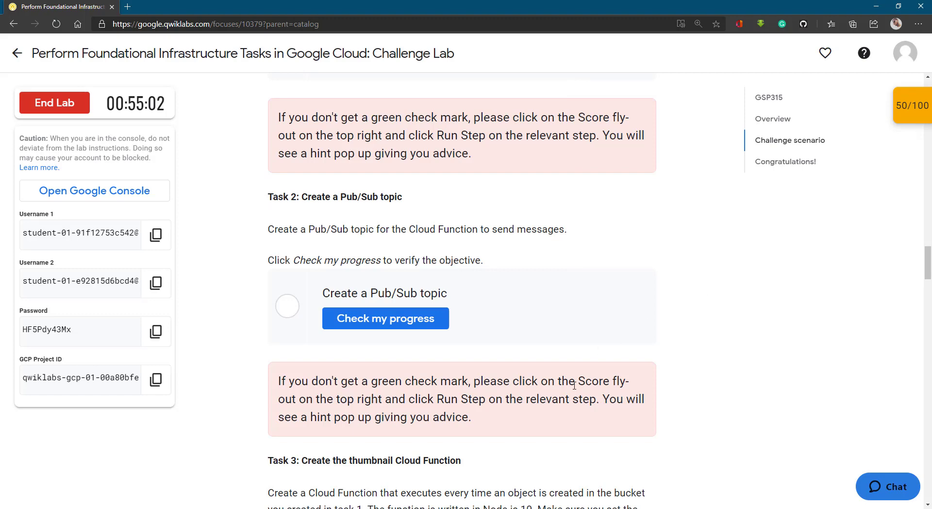
# Step: Read the Task 3 requirements, then open Cloud Functions in a new console tab and start creating a function
pyautogui.scroll(-2, 575, 385)
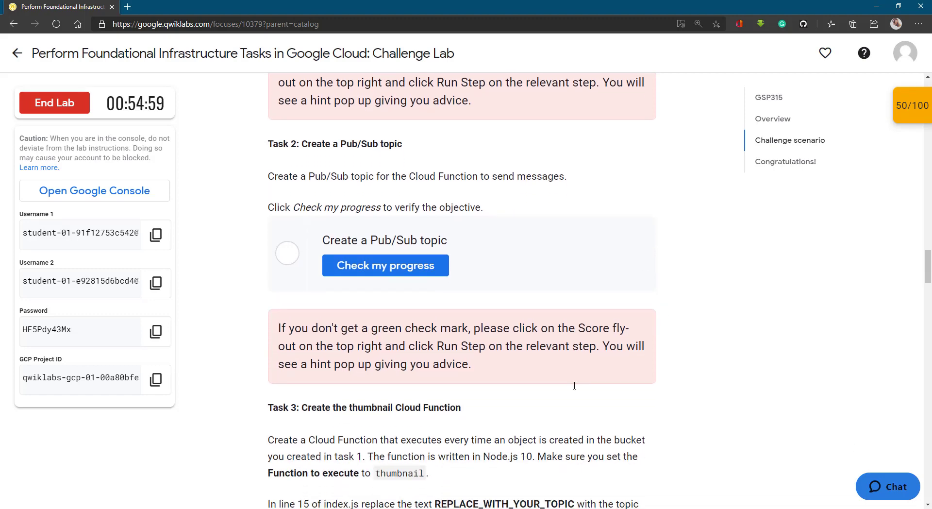
pyautogui.scroll(-3, 575, 385)
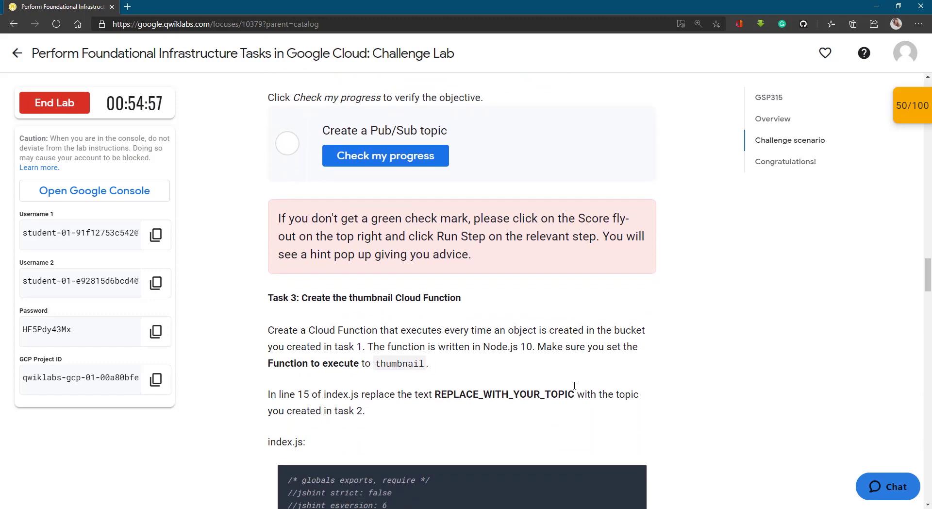
pyautogui.scroll(-1, 574, 385)
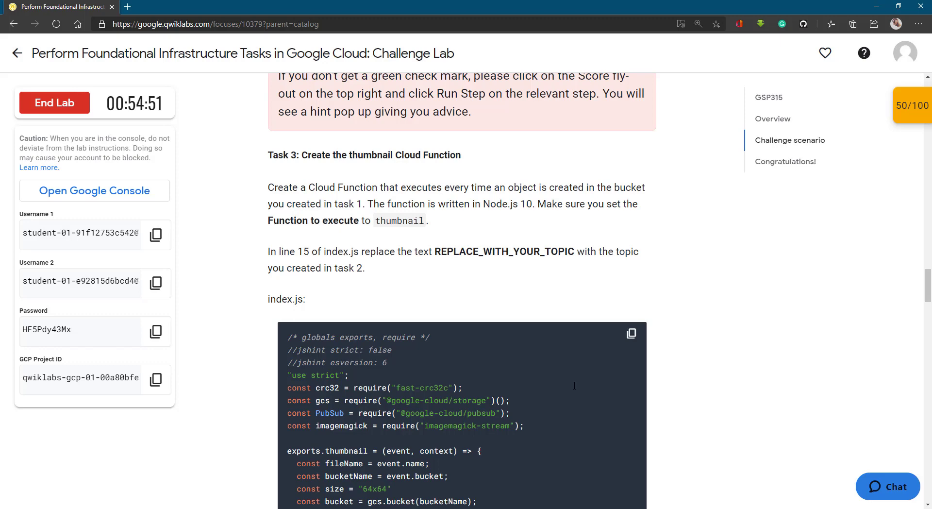
pyautogui.hotkey('alt', 'Tab')
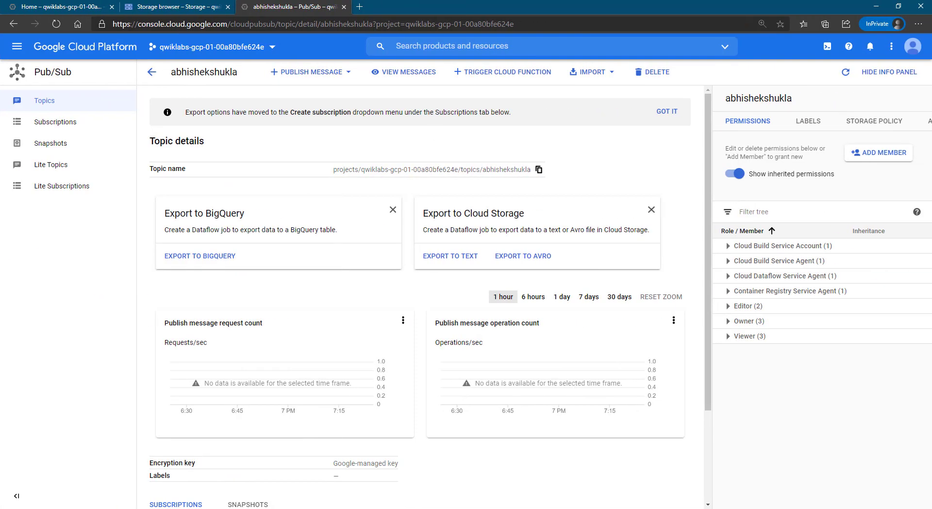
pyautogui.middleClick(72, 46)
pyautogui.hotkey('ctrl', 'Tab')
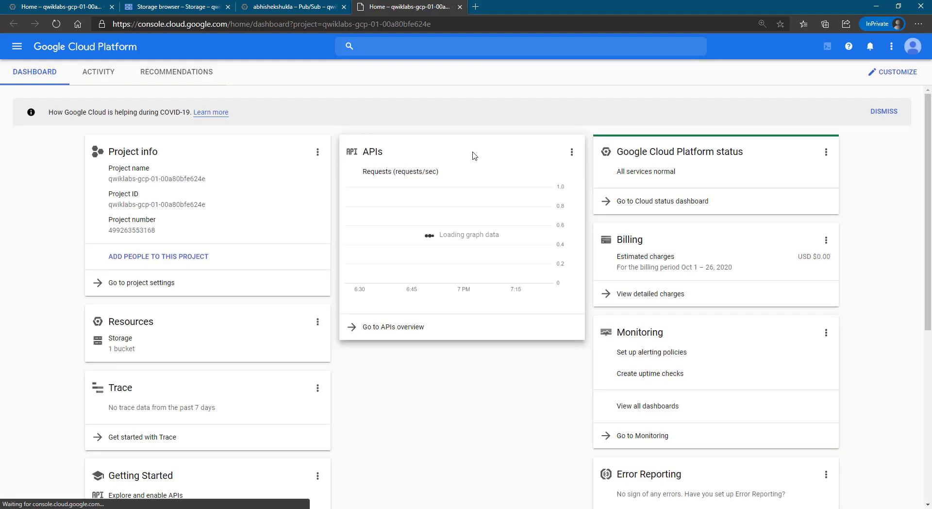
pyautogui.hotkey('ctrl', 'f')
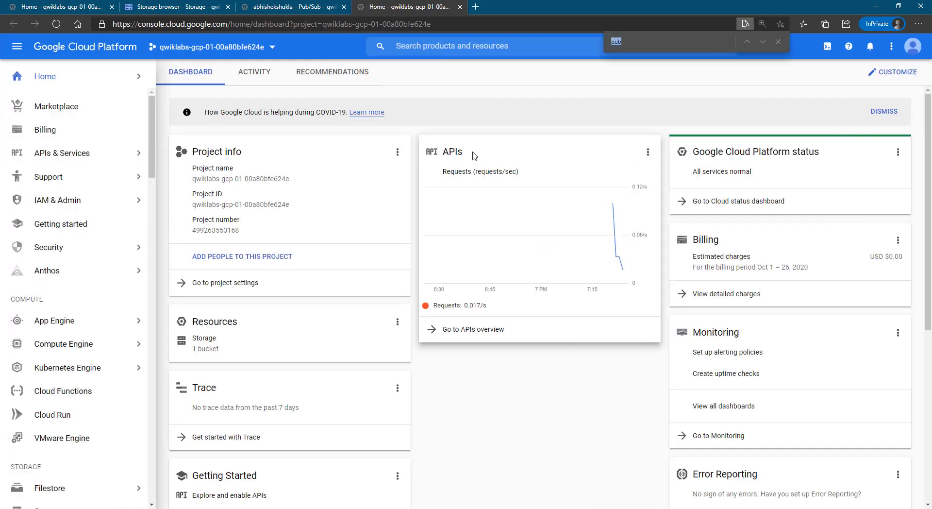
pyautogui.write('cloud fu')
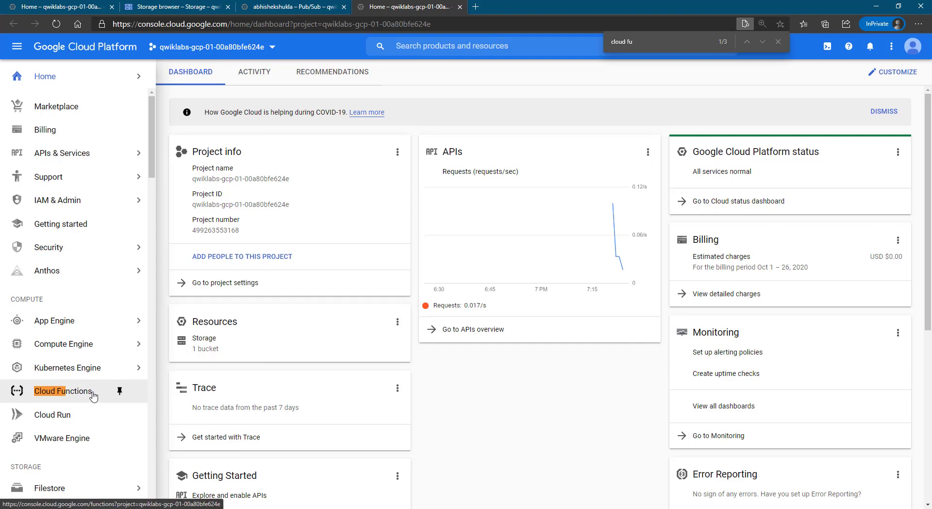
pyautogui.hotkey('ctrl', 'Return')
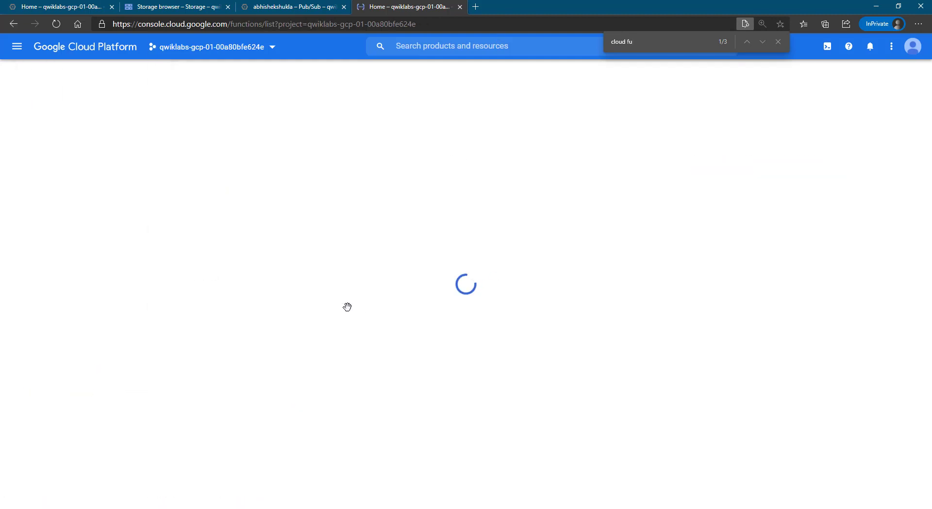
pyautogui.click(778, 42)
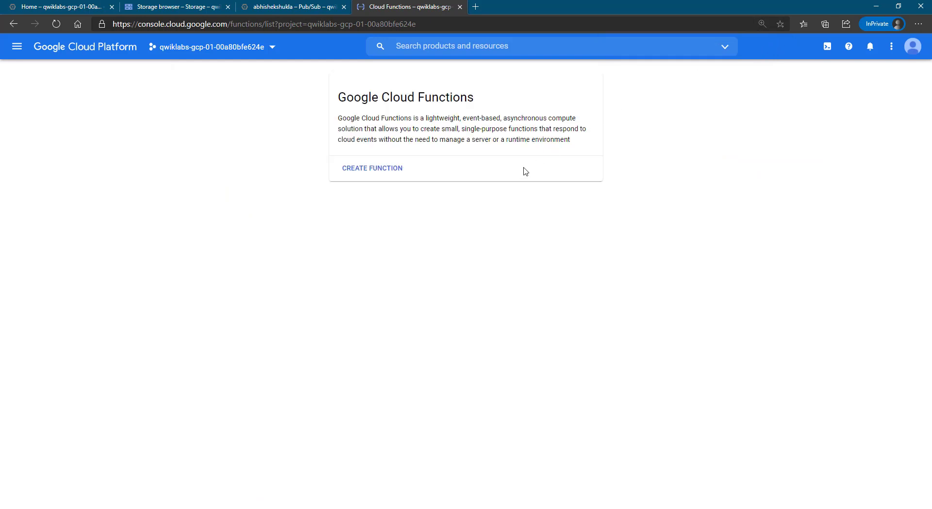
pyautogui.click(373, 171)
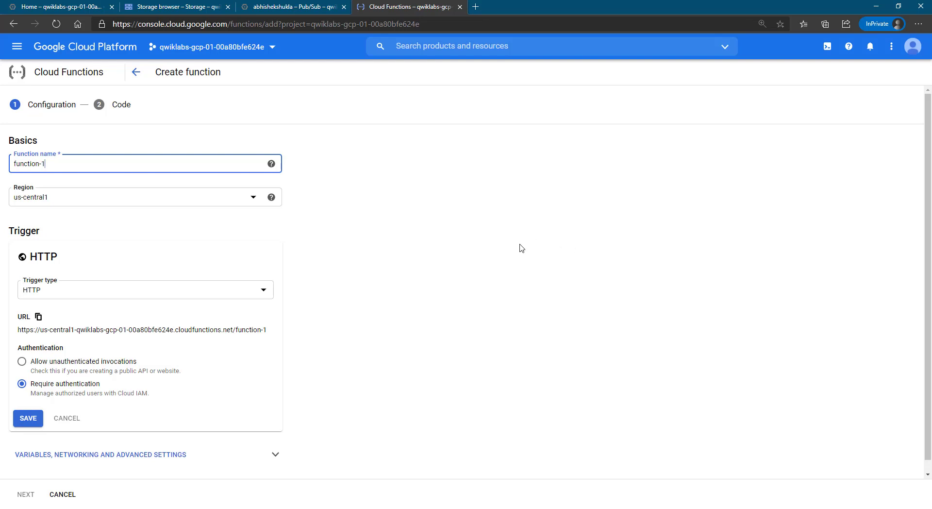
# Step: Review the Task 3 instructions on the lab page and open the suggested sample image URL for map.jpg in a new browser tab
pyautogui.hotkey('alt', 'Tab')
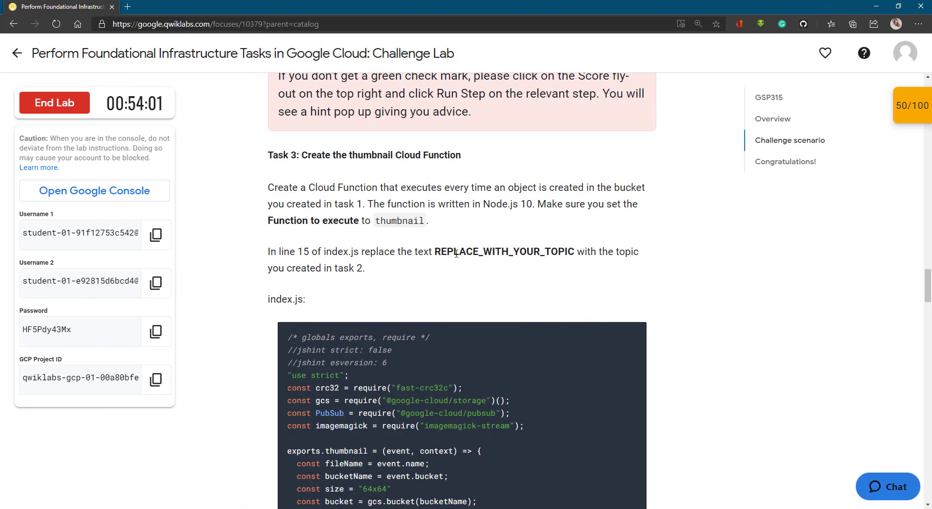
pyautogui.scroll(3, 456, 252)
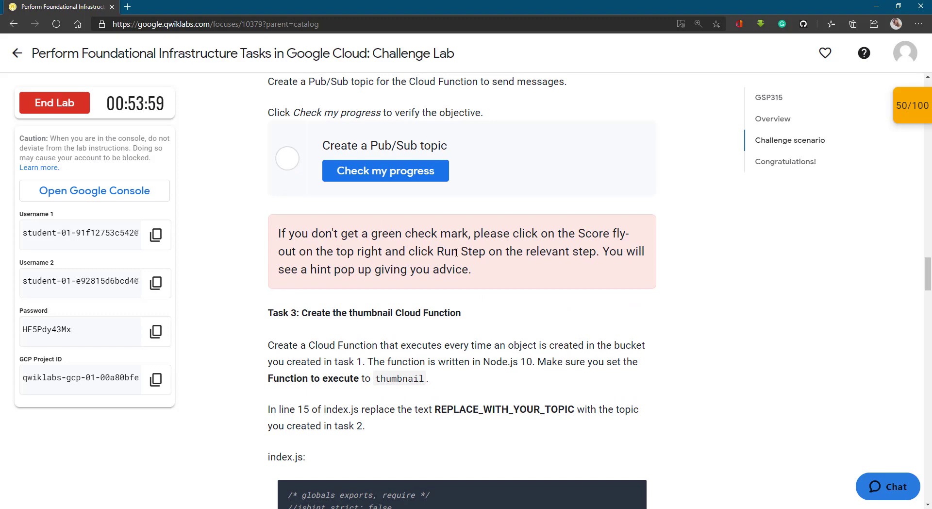
pyautogui.scroll(-1, 480, 196)
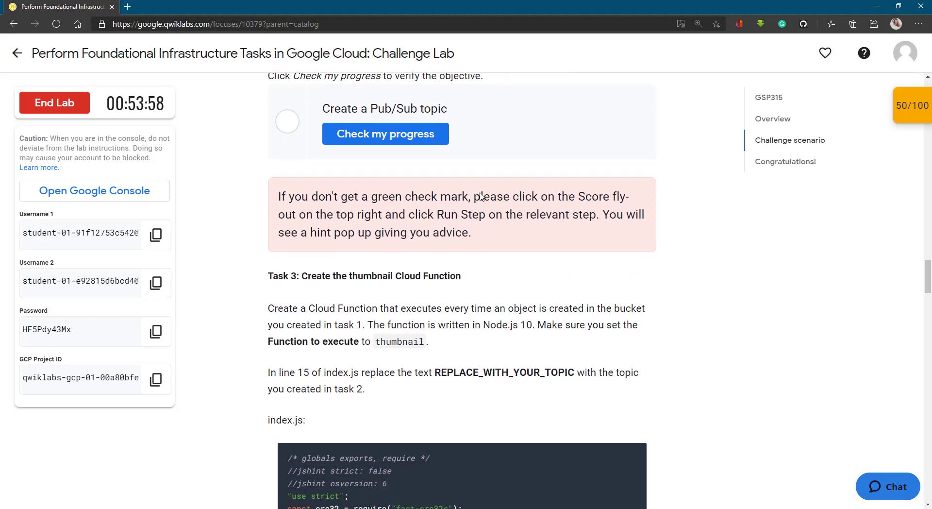
pyautogui.scroll(-12, 481, 197)
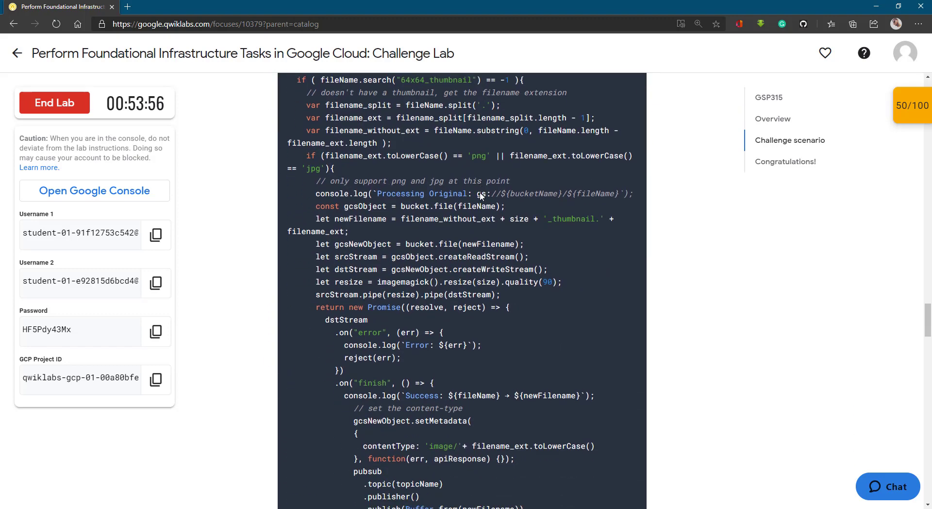
pyautogui.scroll(-13, 481, 195)
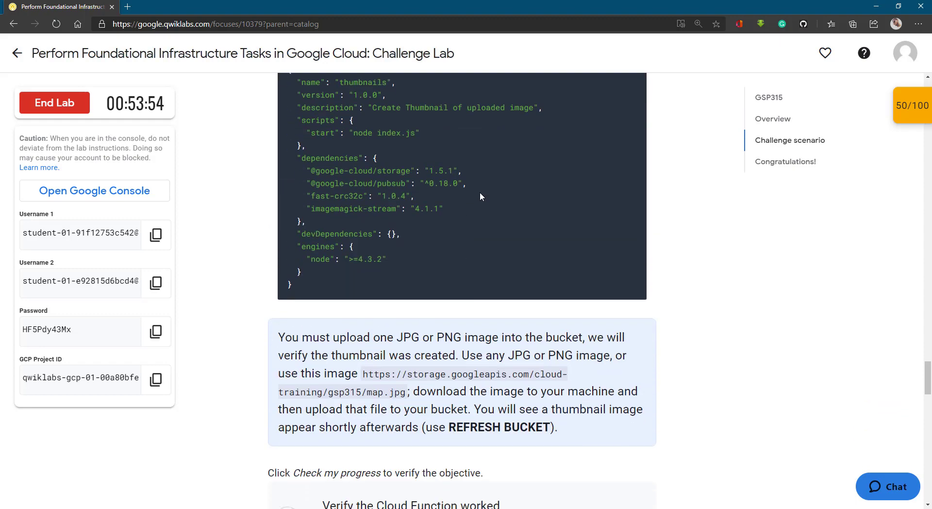
pyautogui.scroll(-2, 480, 197)
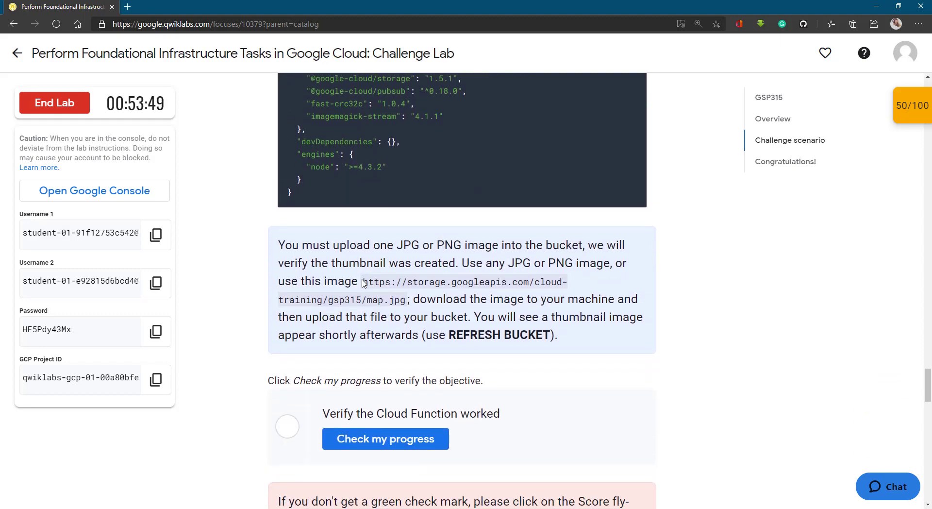
pyautogui.moveTo(363, 282); pyautogui.dragTo(408, 303)
pyautogui.hotkey('ctrl', 'c')
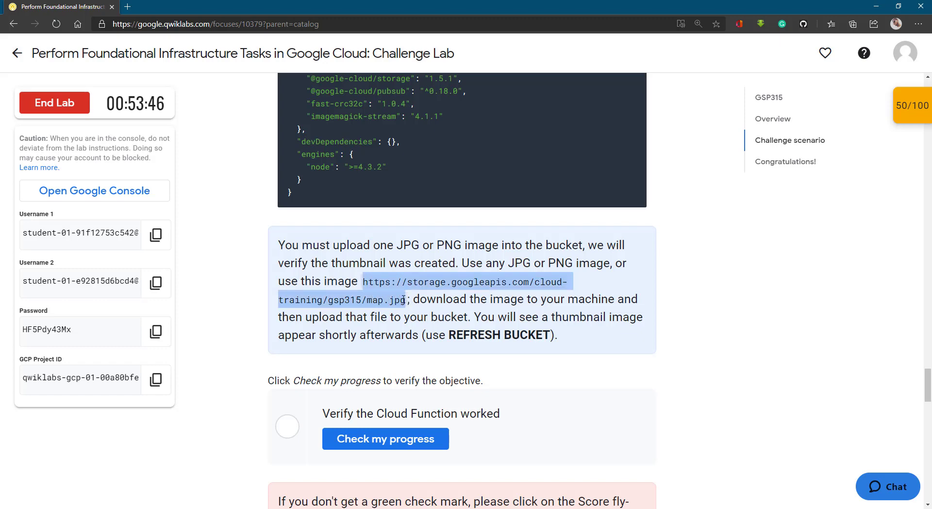
pyautogui.click(127, 6)
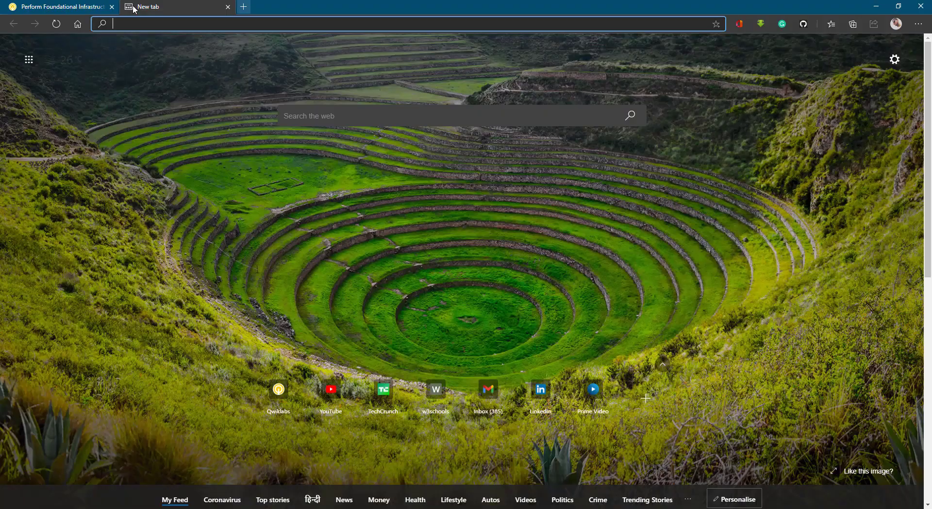
pyautogui.hotkey('ctrl', 'v')
pyautogui.press('Return')
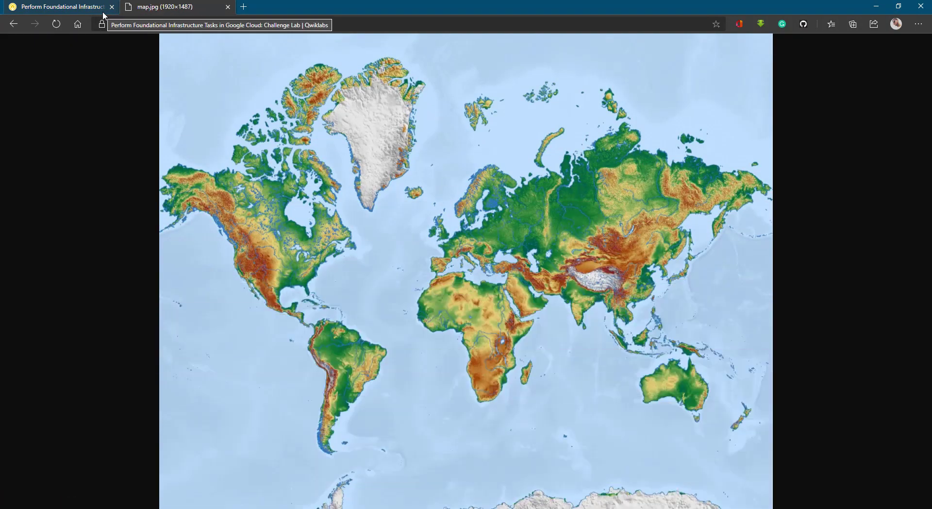
# Step: Save the opened world map image to the computer as map.jpg and return to the lab page
pyautogui.click(71, 10)
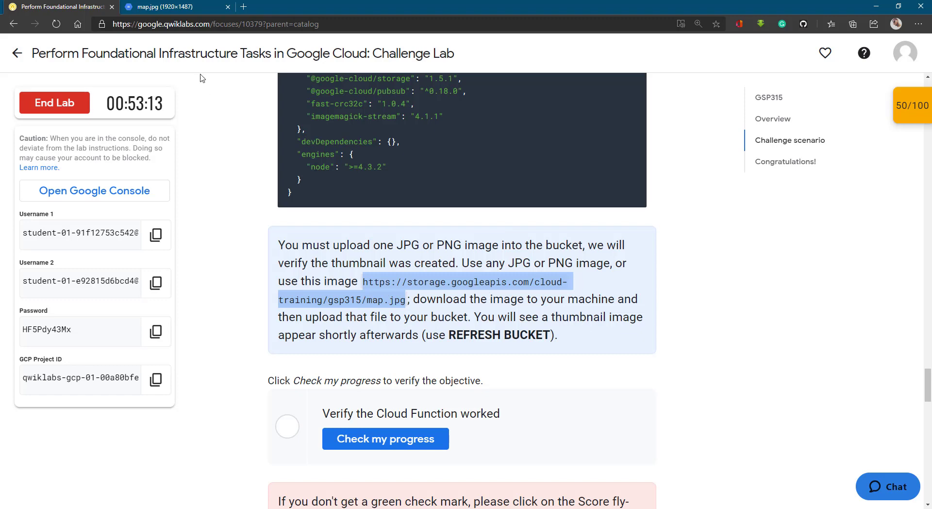
pyautogui.click(182, 7)
pyautogui.rightClick(401, 191)
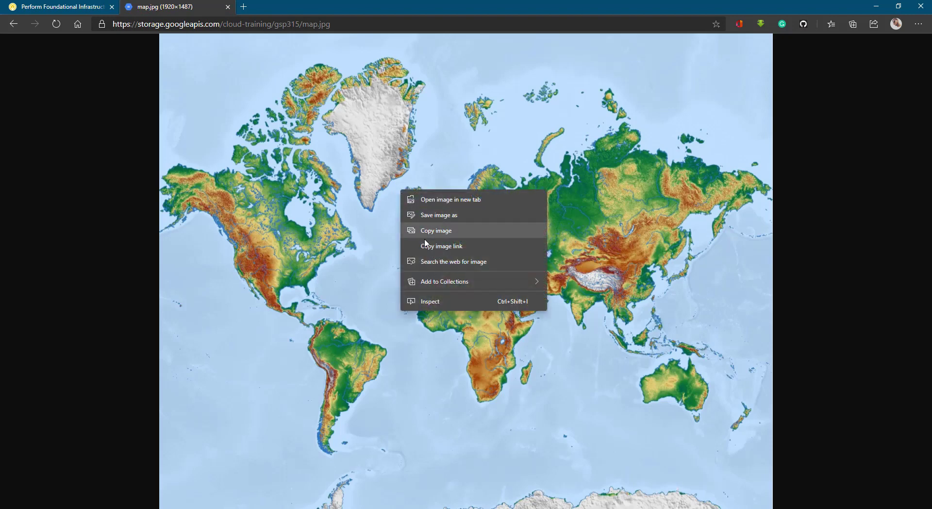
pyautogui.click(440, 216)
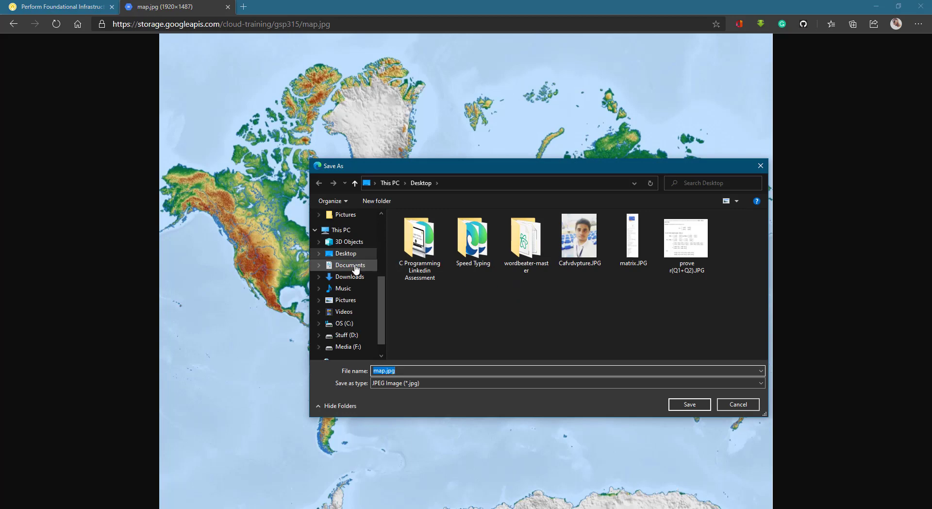
pyautogui.click(701, 404)
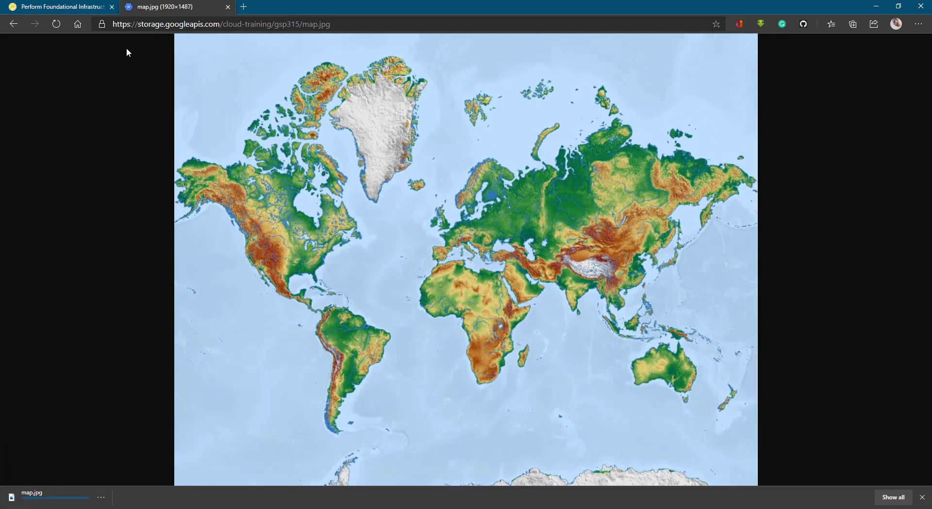
pyautogui.click(90, 8)
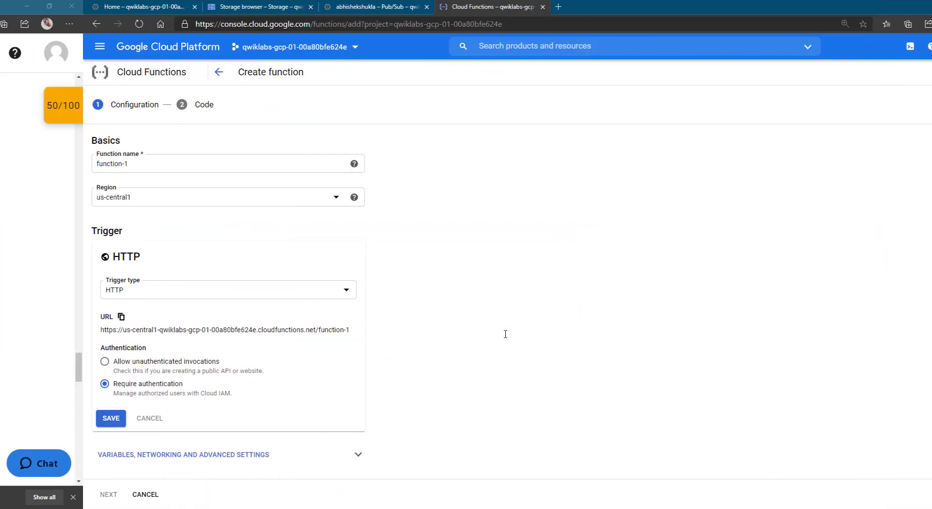
# Step: Name the function with the lab taker's first name and set its region to us-east1, rechecking the Task 3 requirements on the lab page
pyautogui.hotkey('ctrl', 'a')
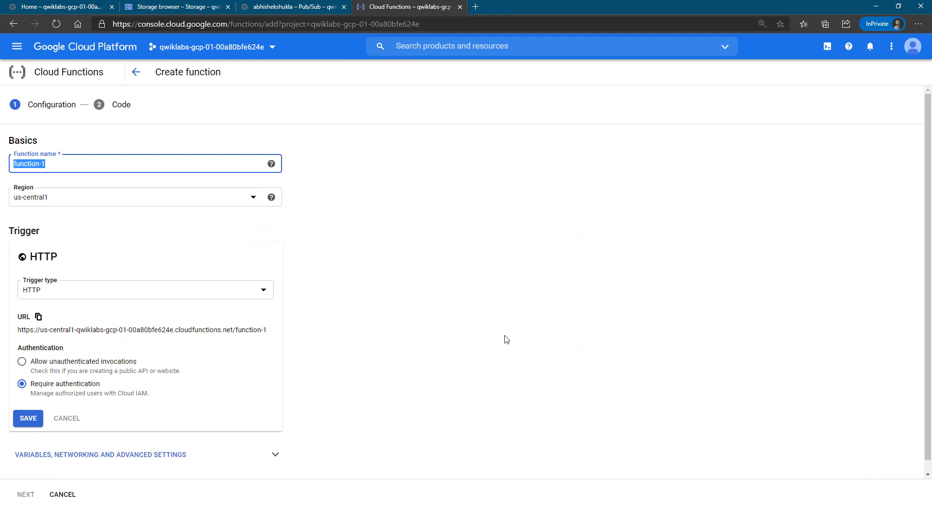
pyautogui.write('abhishek')
pyautogui.hotkey('alt', 'Tab')
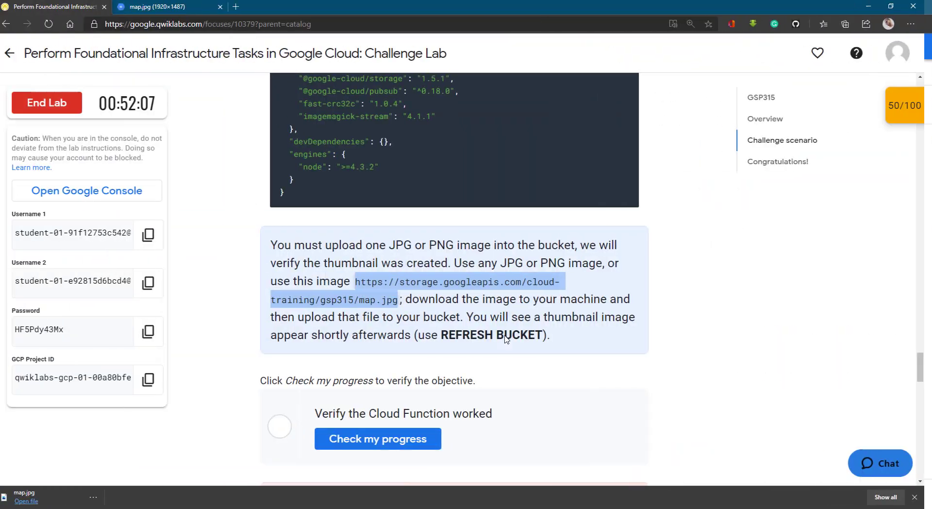
pyautogui.scroll(6, 505, 338)
pyautogui.scroll(15, 505, 339)
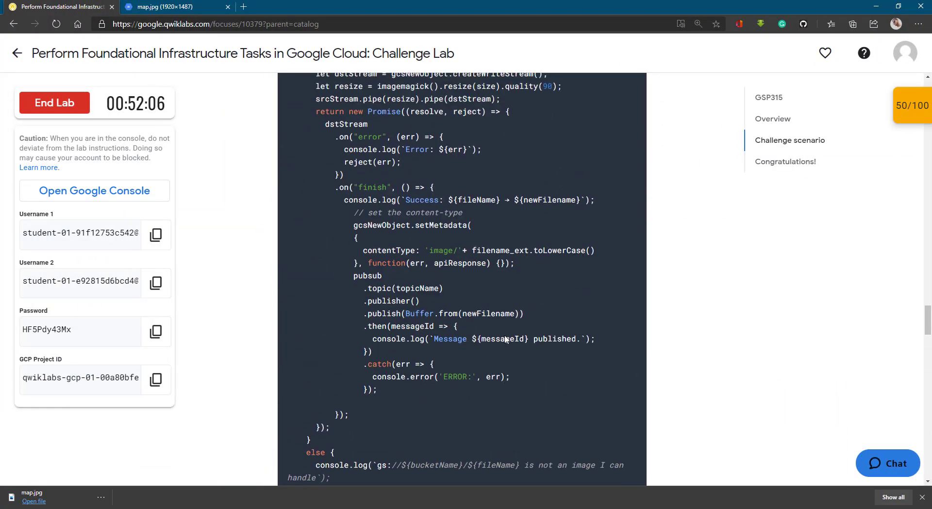
pyautogui.scroll(-2, 505, 339)
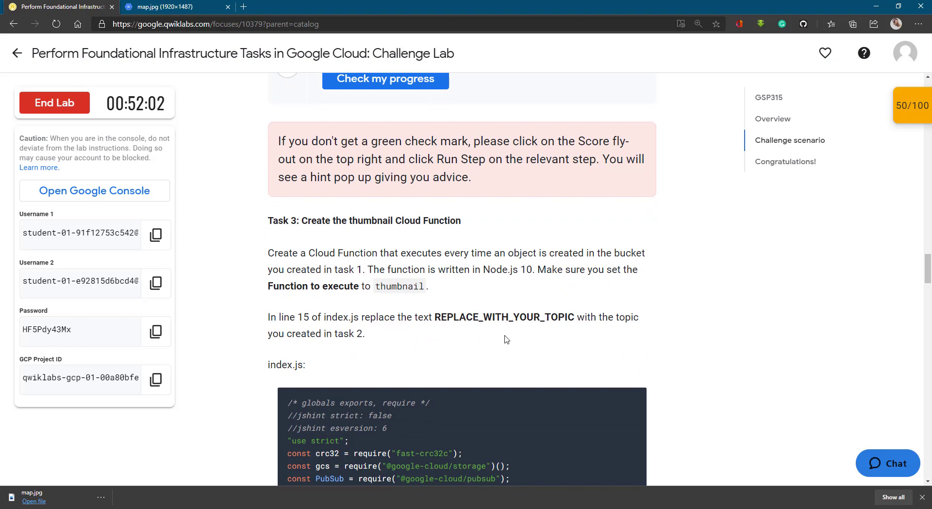
pyautogui.scroll(-1, 505, 339)
pyautogui.scroll(-1, 505, 339)
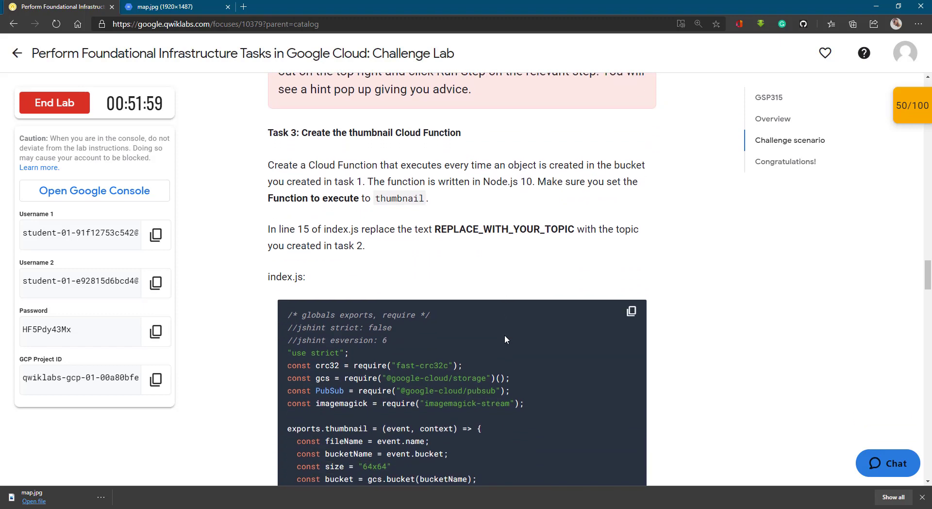
pyautogui.scroll(-2, 505, 339)
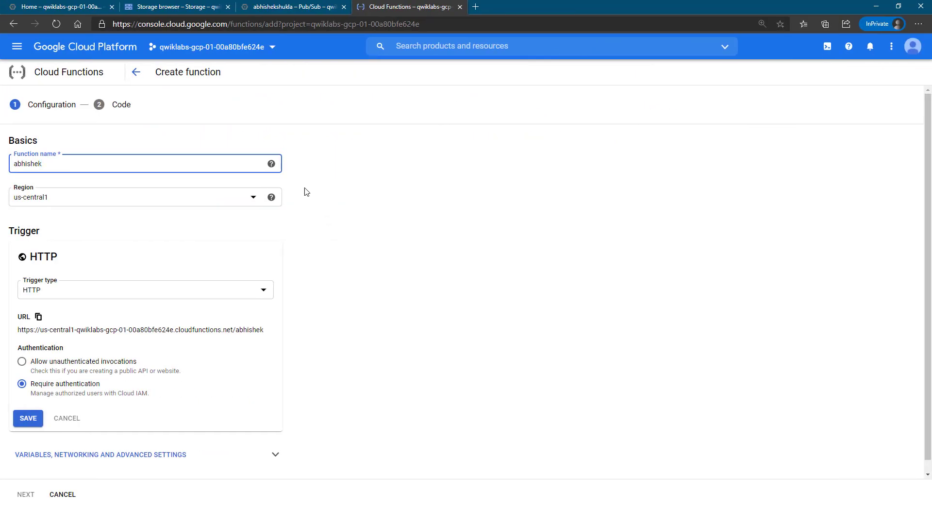
pyautogui.click(253, 197)
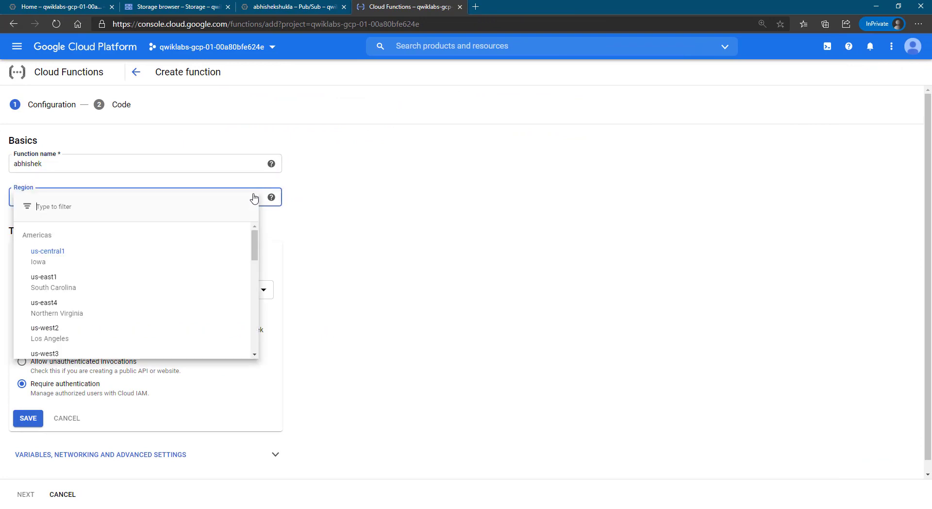
pyautogui.click(217, 291)
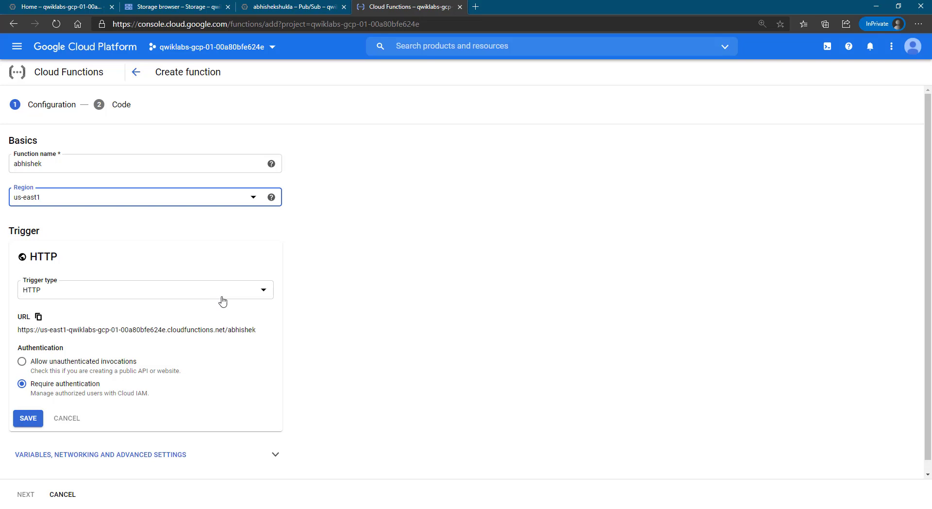
# Step: Make the function trigger on Cloud Storage with the Finalize/Create event type
pyautogui.click(222, 296)
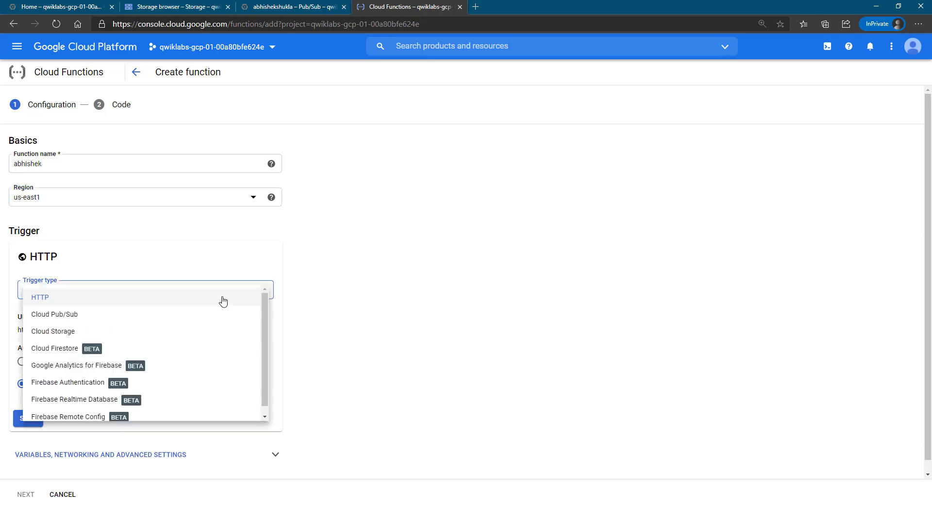
pyautogui.click(193, 331)
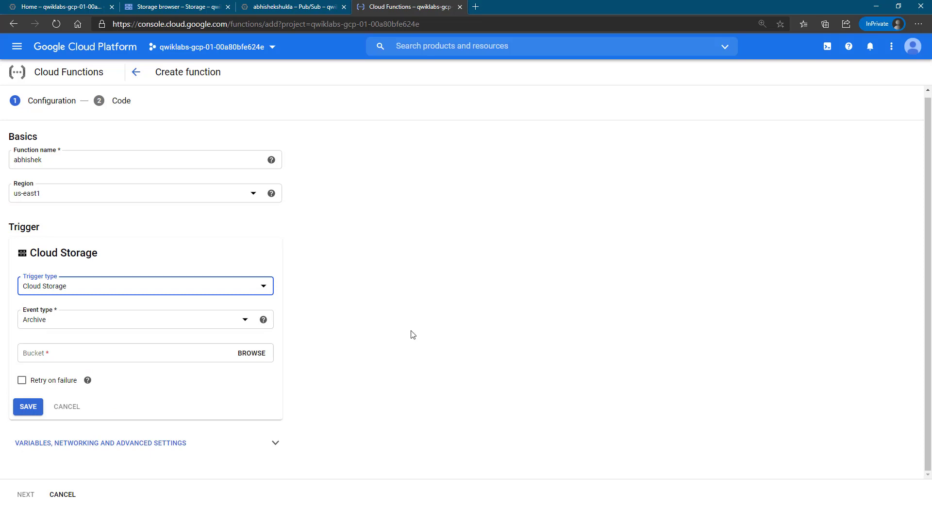
pyautogui.click(240, 323)
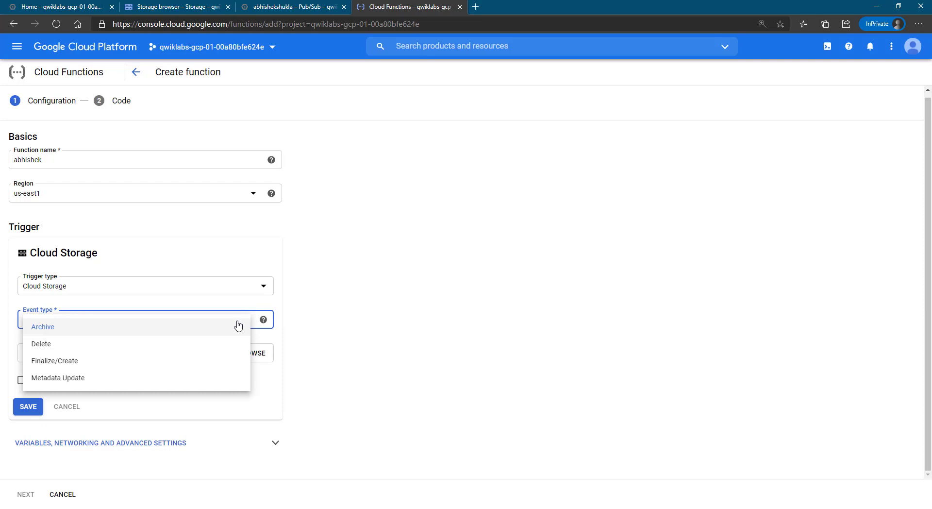
pyautogui.click(208, 360)
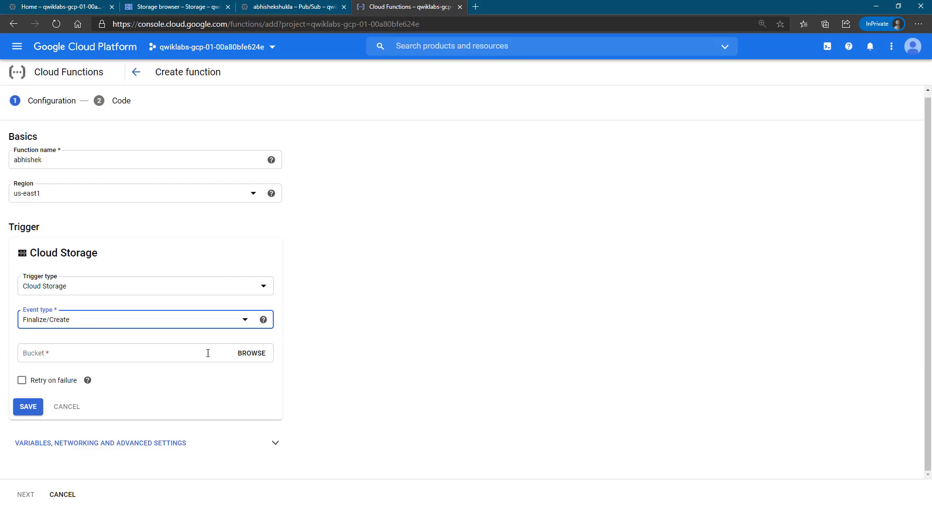
# Step: Choose the existing bucket qwiklabs-gcp-01-00a80bfe624e for the trigger and save the trigger with retry on failure left off
pyautogui.click(253, 356)
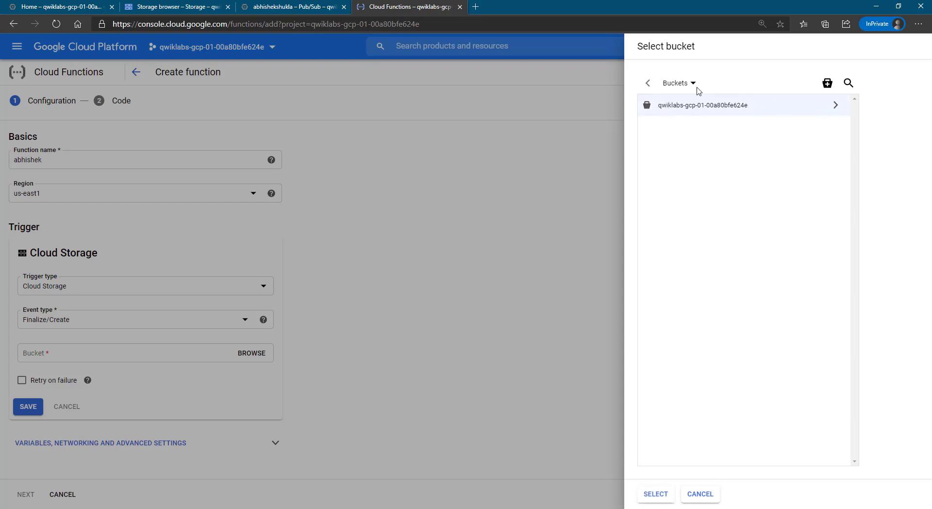
pyautogui.click(835, 105)
pyautogui.click(647, 84)
pyautogui.click(686, 83)
pyautogui.click(690, 89)
pyautogui.click(646, 494)
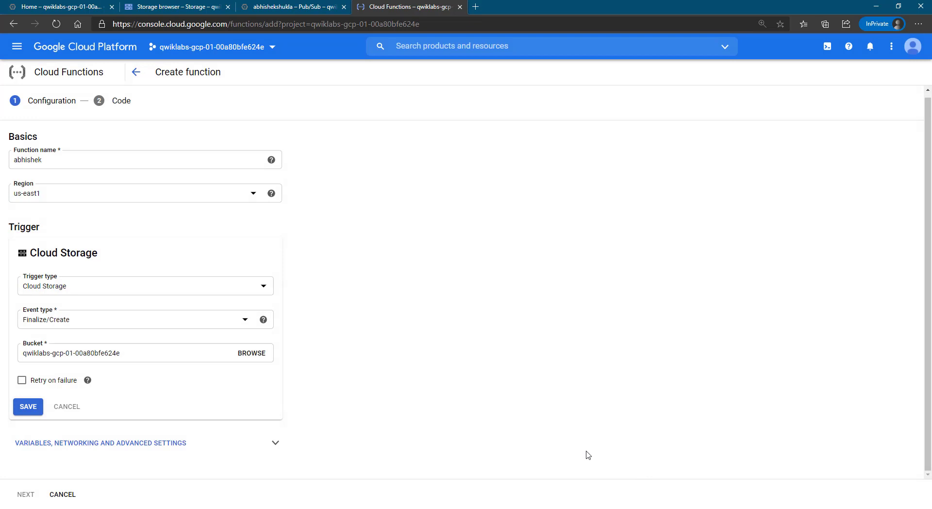
pyautogui.click(30, 408)
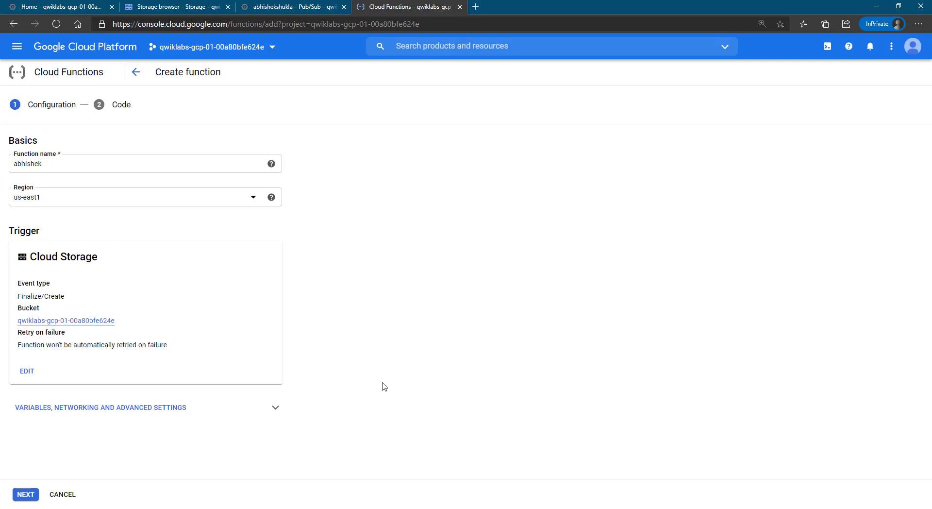
# Step: Recheck the saved trigger and the advanced settings, and continue to the function's code stage
pyautogui.click(26, 372)
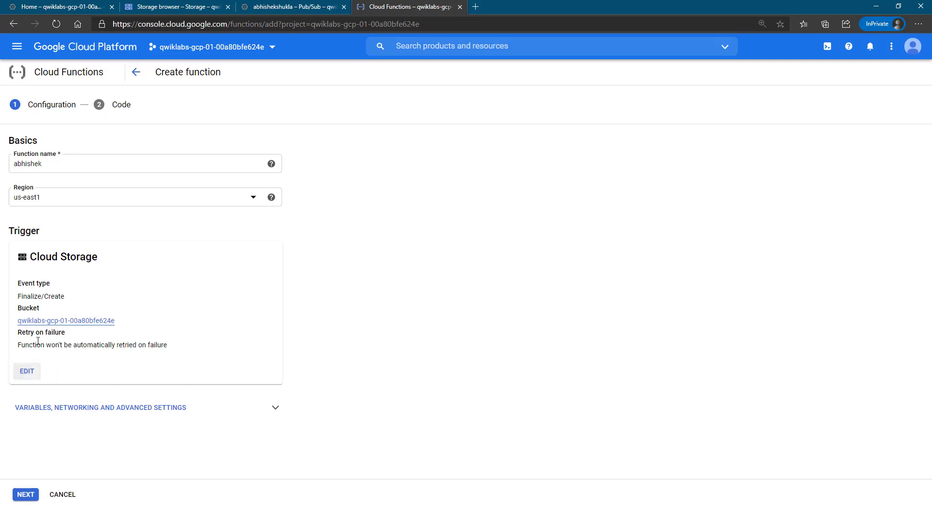
pyautogui.click(58, 412)
pyautogui.click(128, 408)
pyautogui.click(22, 494)
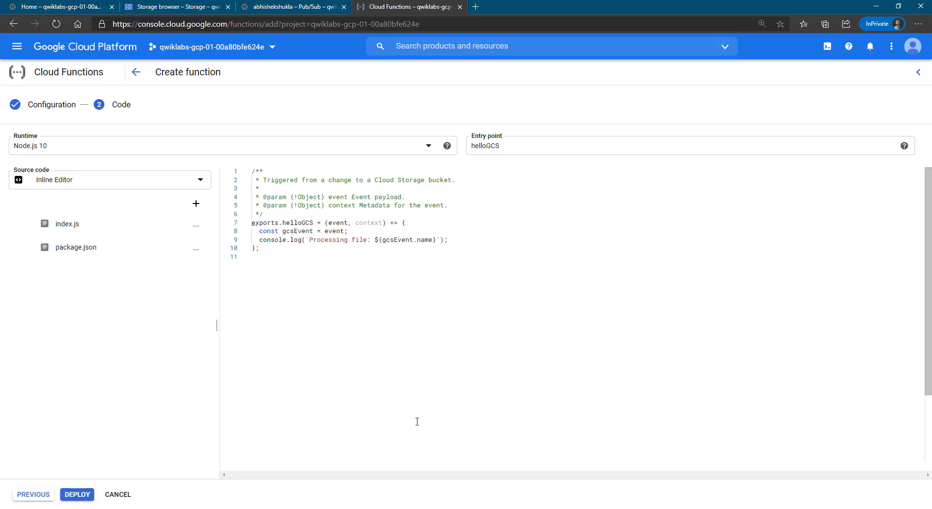
# Step: Copy the package.json code provided for Task 3 on the Qwiklabs lab page
pyautogui.hotkey('alt', 'Tab')
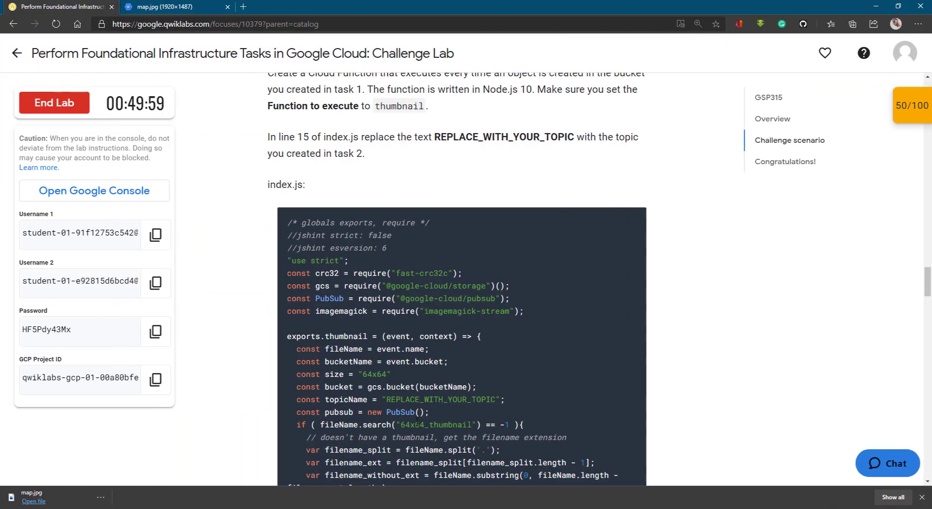
pyautogui.scroll(-6, 417, 421)
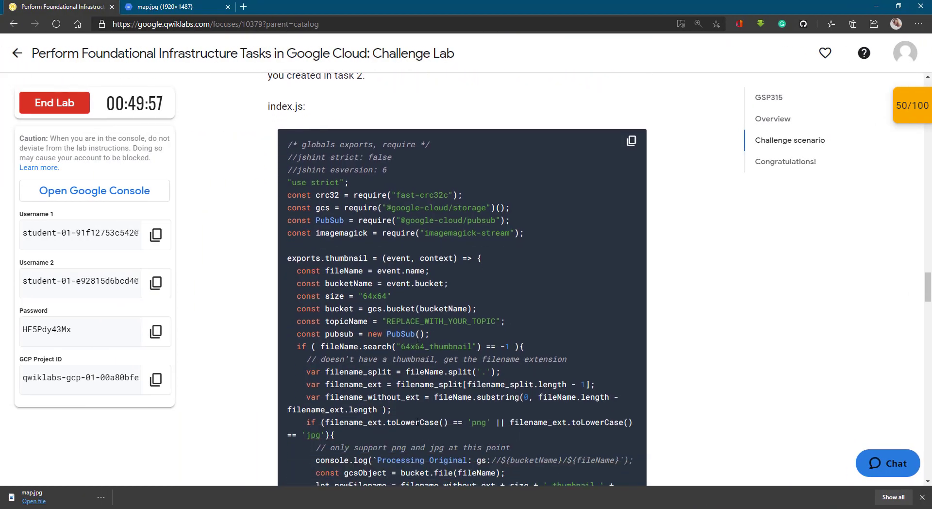
pyautogui.scroll(-15, 417, 421)
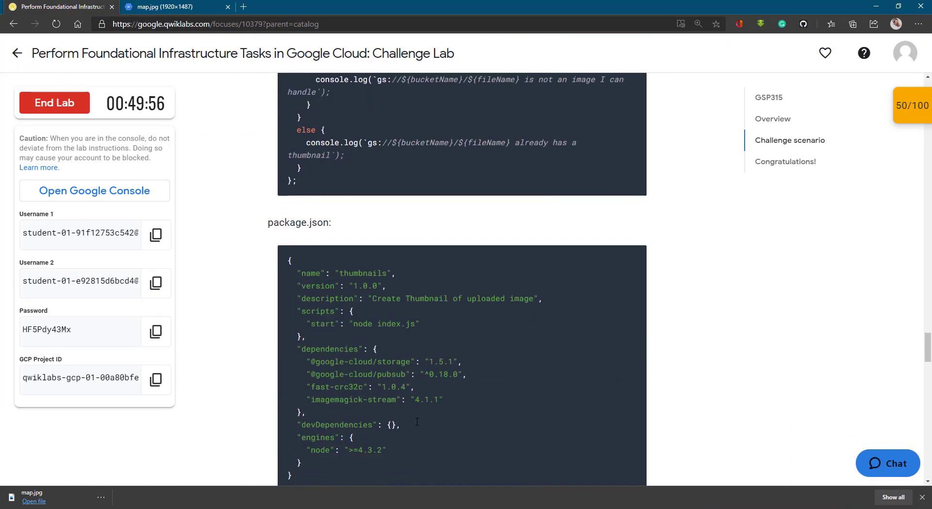
pyautogui.scroll(1, 417, 421)
pyautogui.scroll(-1, 417, 421)
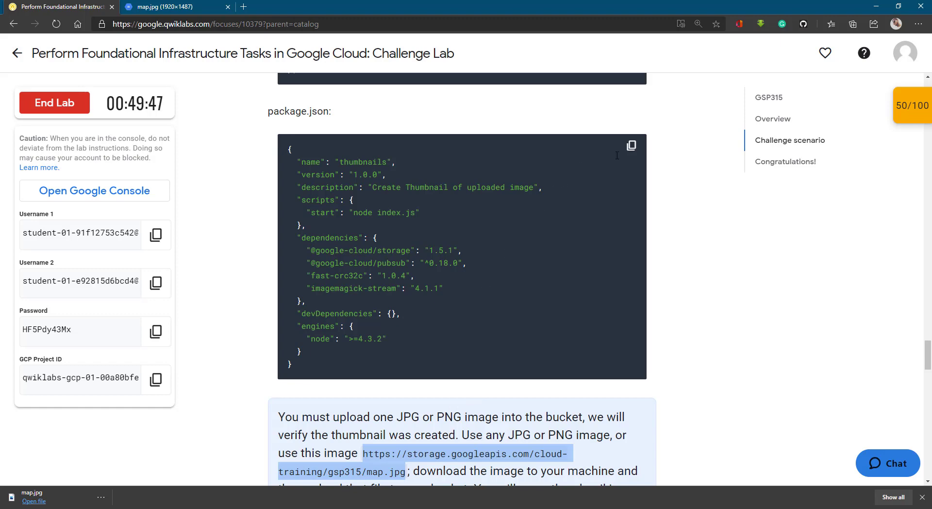
pyautogui.click(631, 146)
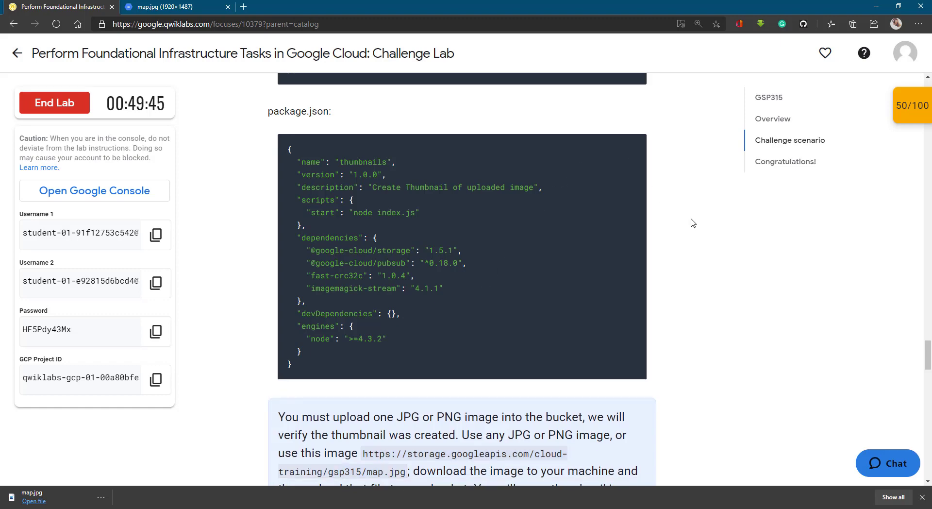
# Step: Replace the whole content of the function's package.json in the Cloud console with the copied thumbnails package code
pyautogui.hotkey('alt', 'Tab')
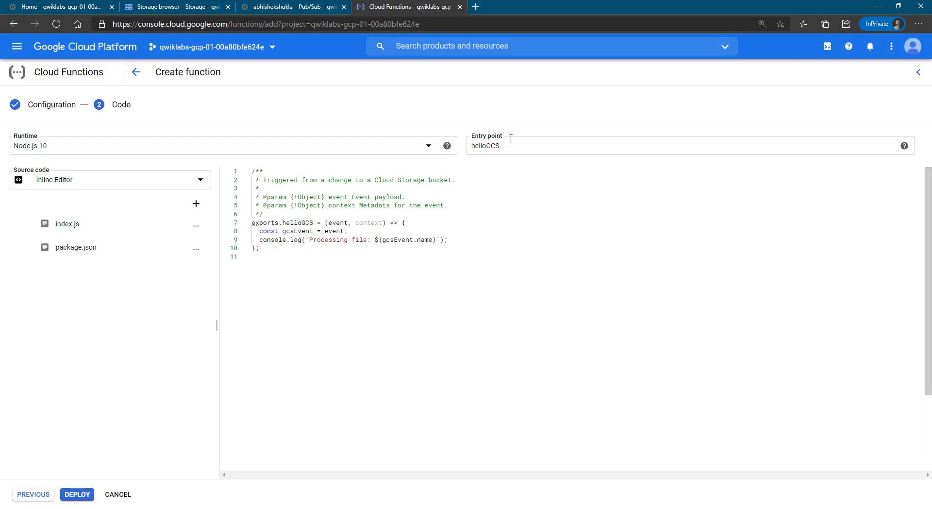
pyautogui.click(73, 251)
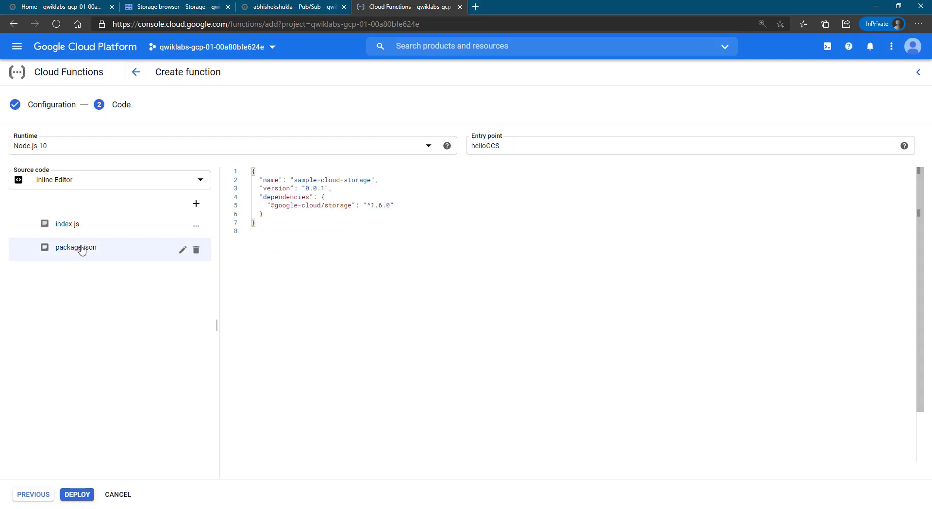
pyautogui.click(352, 264)
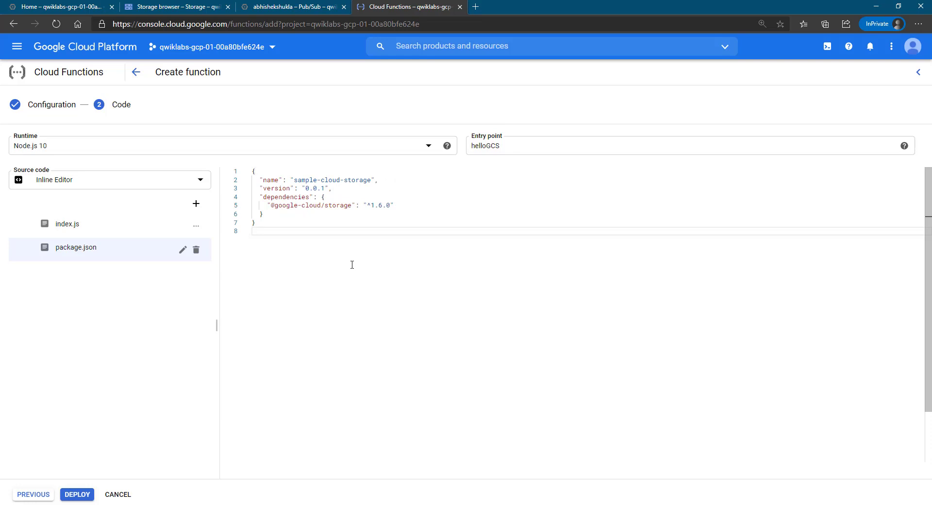
pyautogui.hotkey('ctrl', 'a')
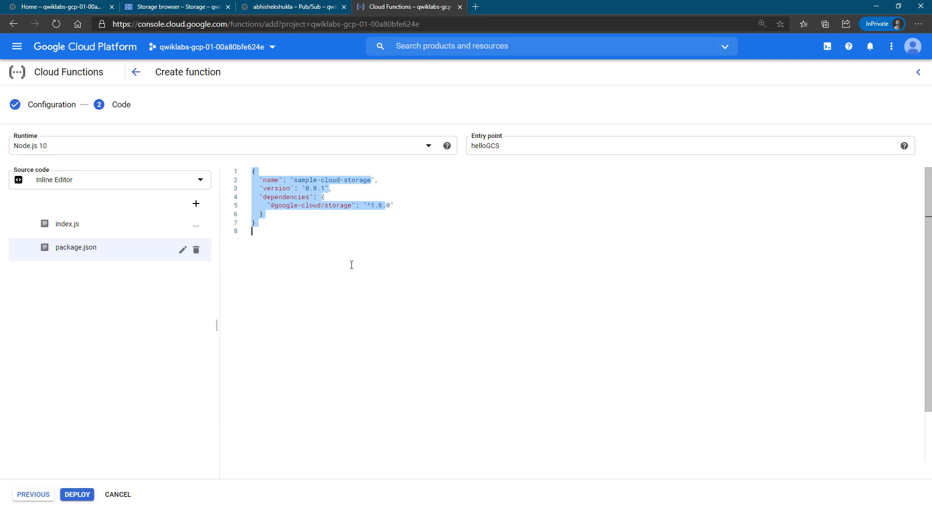
pyautogui.hotkey('ctrl', 'v')
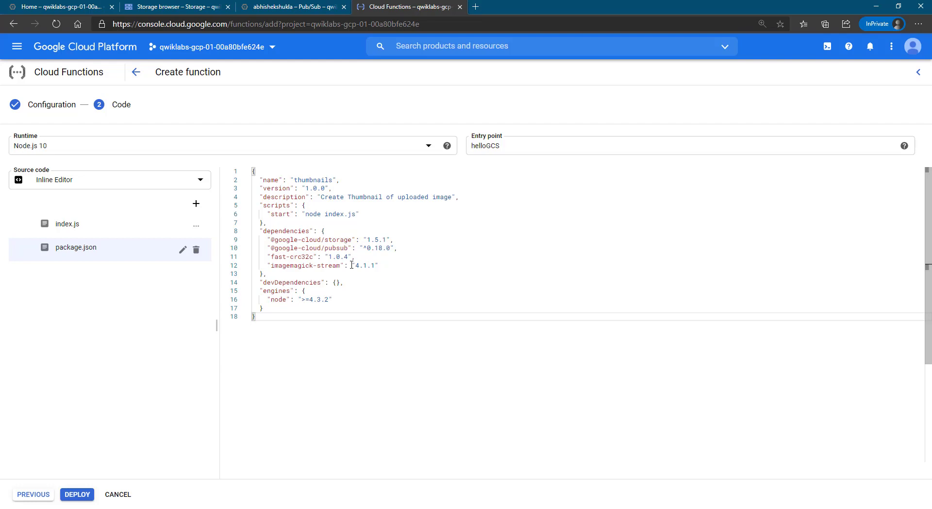
# Step: Copy the index.js code from the lab page and replace the function's default index.js content with it
pyautogui.hotkey('alt', 'Tab')
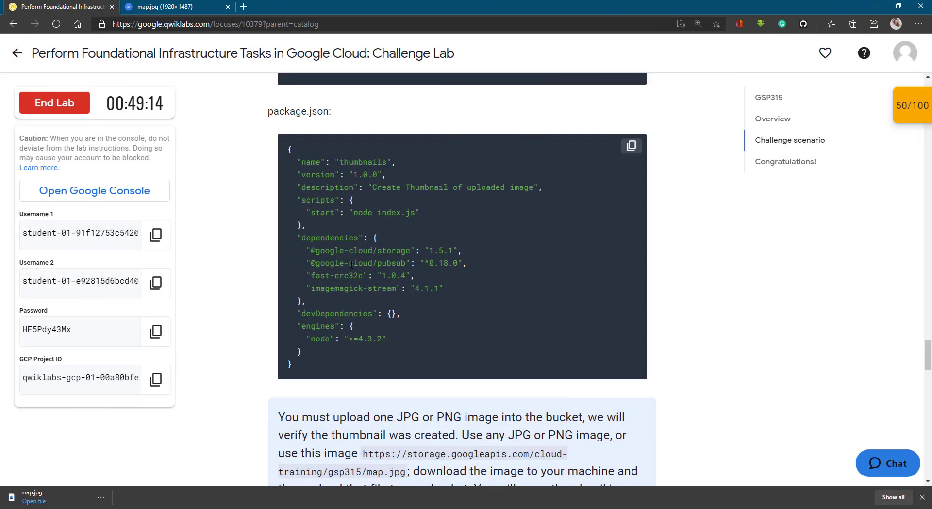
pyautogui.scroll(15, 351, 265)
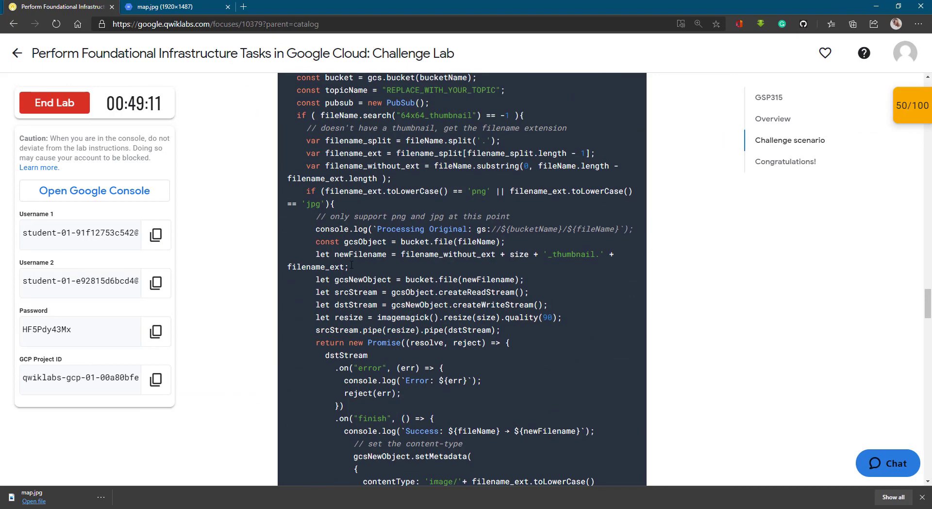
pyautogui.scroll(7, 352, 265)
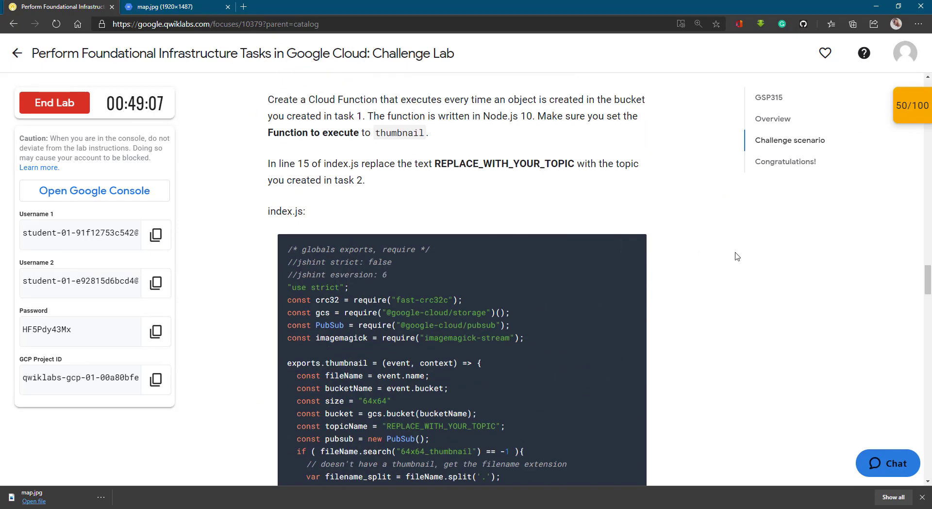
pyautogui.hotkey('alt', 'Tab')
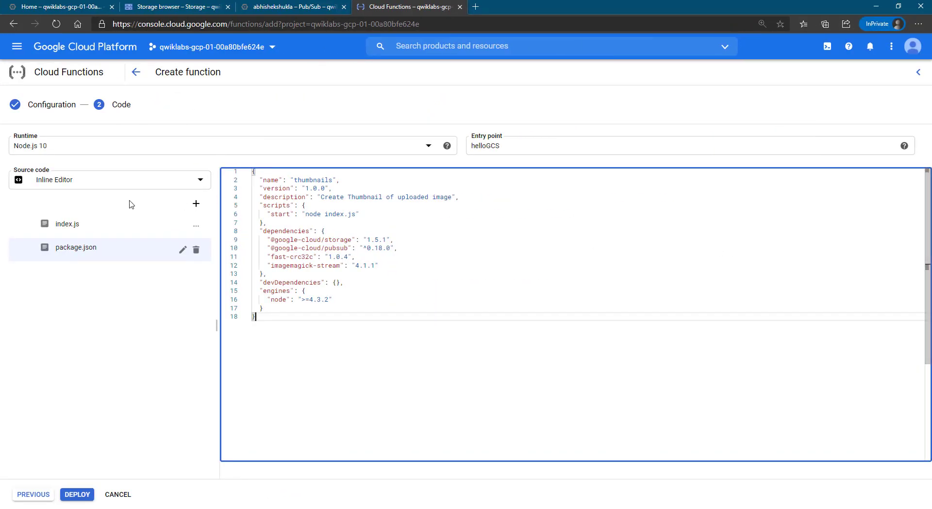
pyautogui.click(57, 232)
pyautogui.click(412, 289)
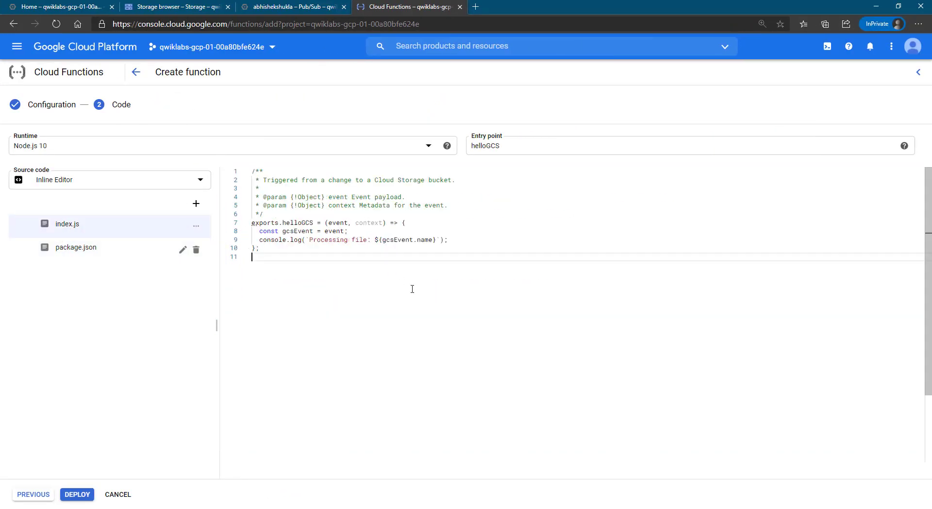
pyautogui.hotkey('ctrl', 'a')
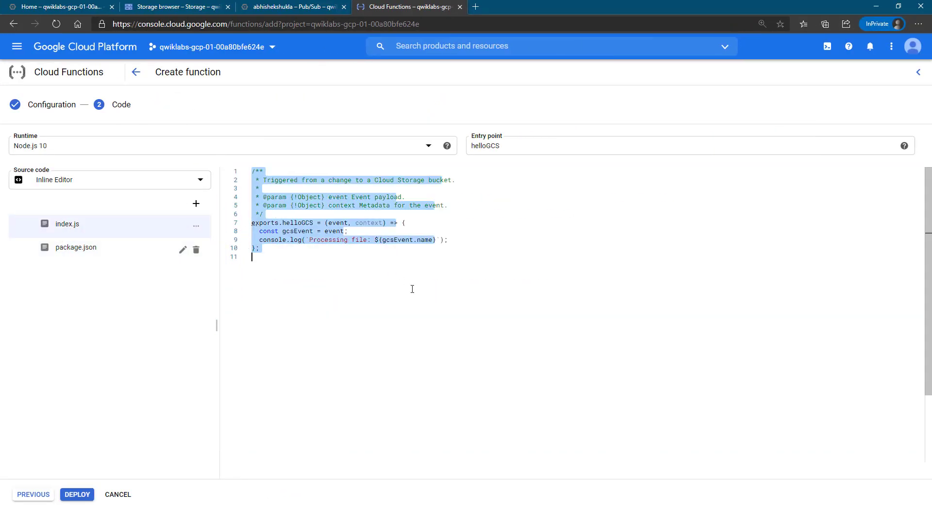
pyautogui.hotkey('ctrl', 'v')
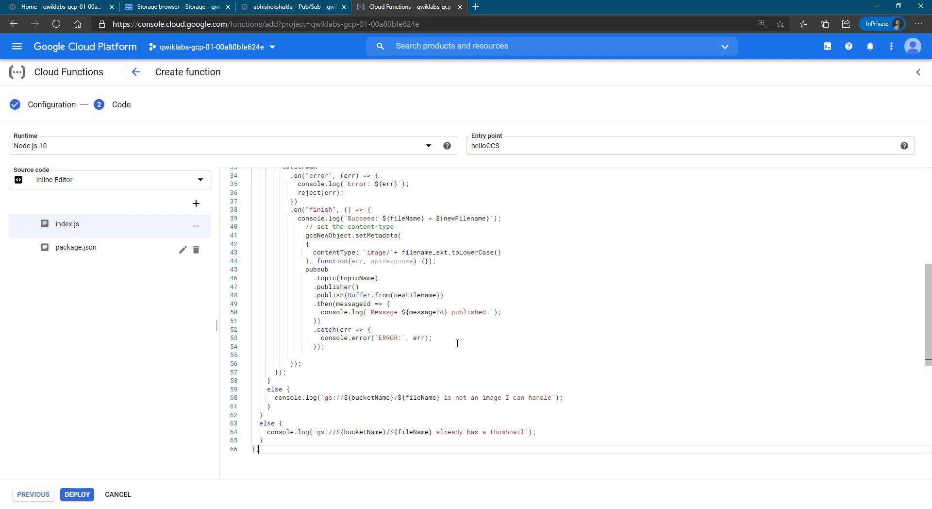
# Step: Try to replace the REPLACE_WITH_YOUR_TOPIC placeholder on line 15 of index.js with the Task 2 topic name in the inline editor
pyautogui.scroll(10, 457, 343)
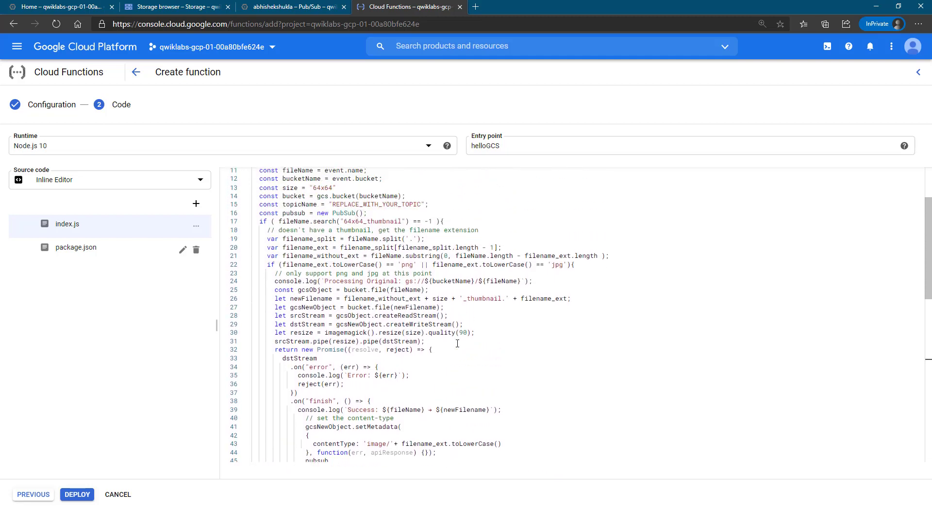
pyautogui.scroll(1, 457, 343)
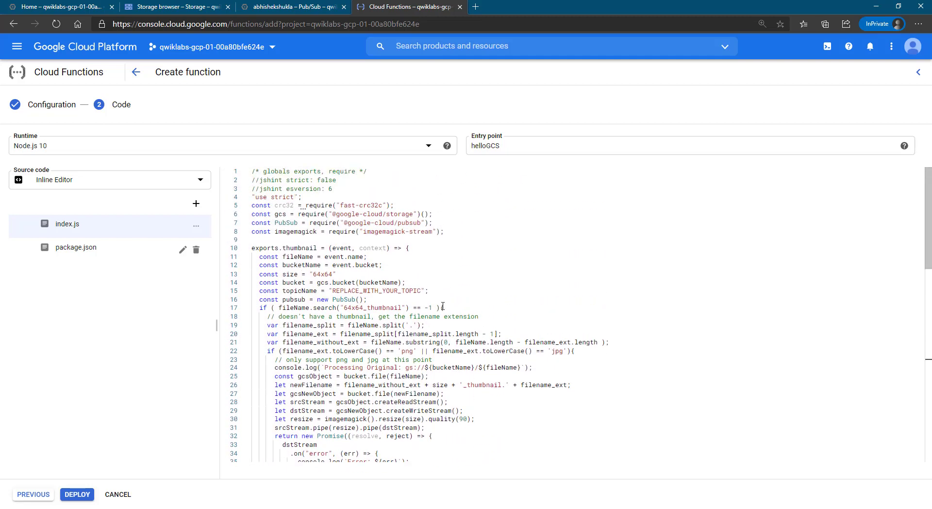
pyautogui.click(422, 290)
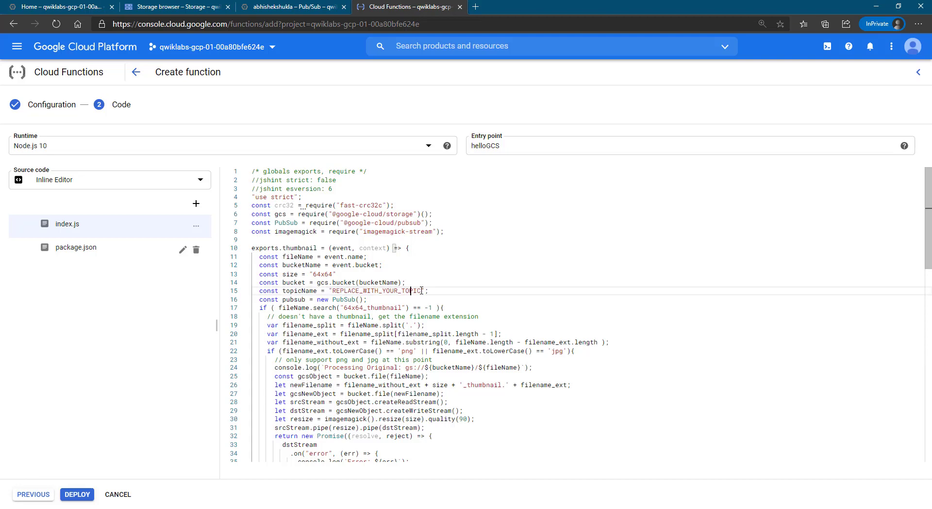
pyautogui.press('Down')
pyautogui.click(421, 290)
pyautogui.press('Left')
pyautogui.press('Left')
pyautogui.press('Left')
pyautogui.press('BackSpace')
pyautogui.press('Down')
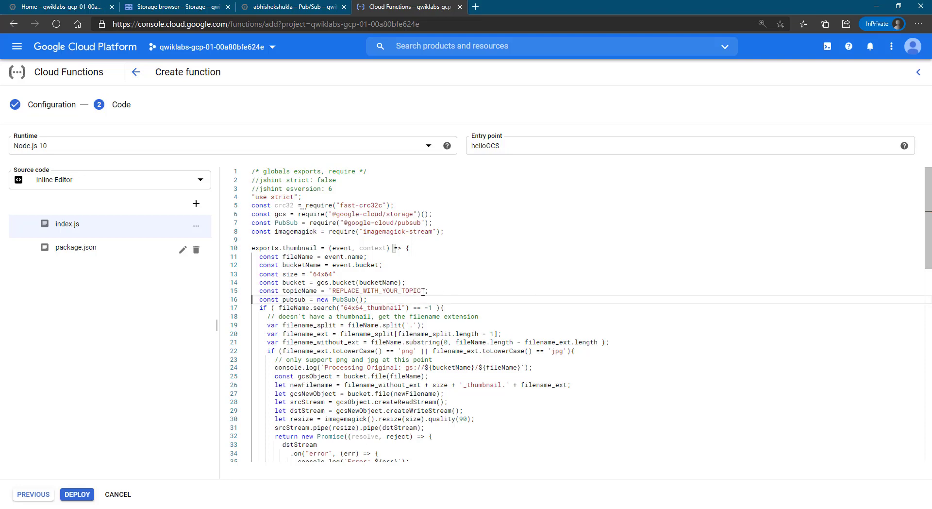
pyautogui.press('Up')
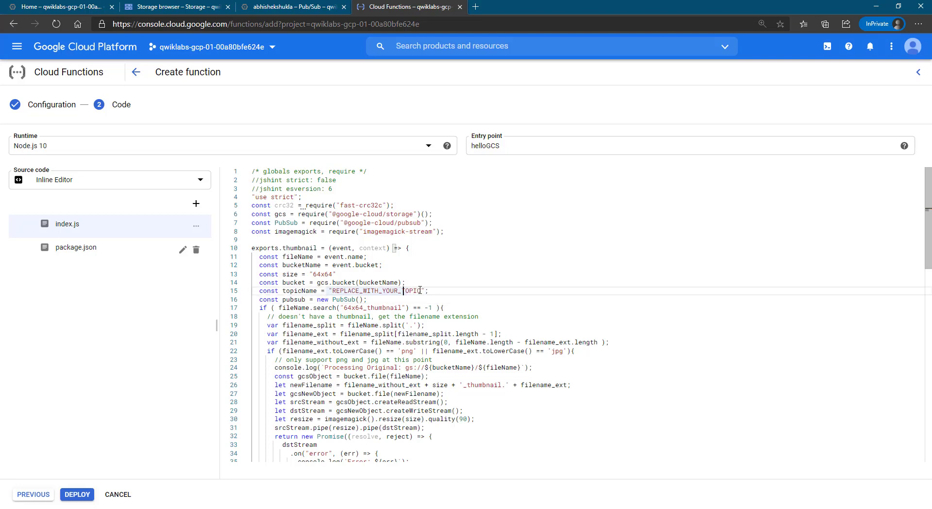
pyautogui.click(333, 290)
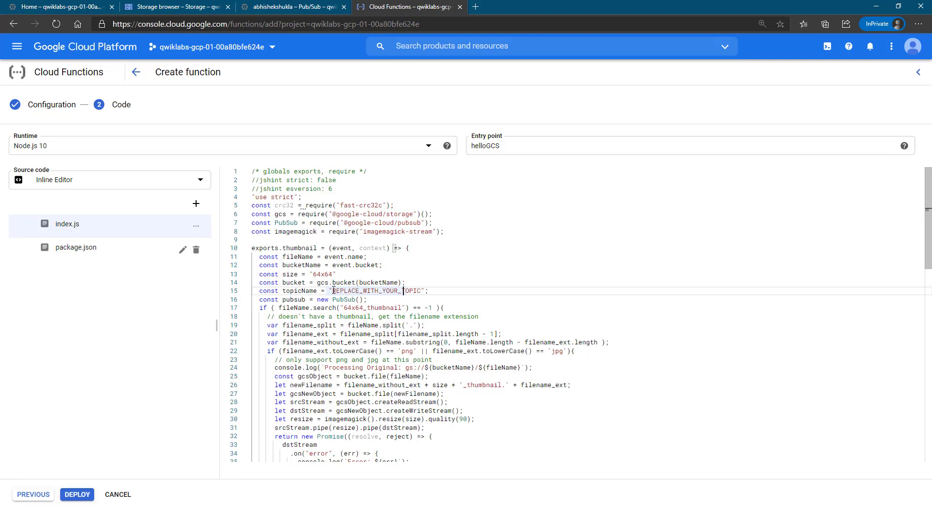
pyautogui.keyDown('shift'); pyautogui.click(333, 290); pyautogui.keyUp('shift')
pyautogui.click(385, 290)
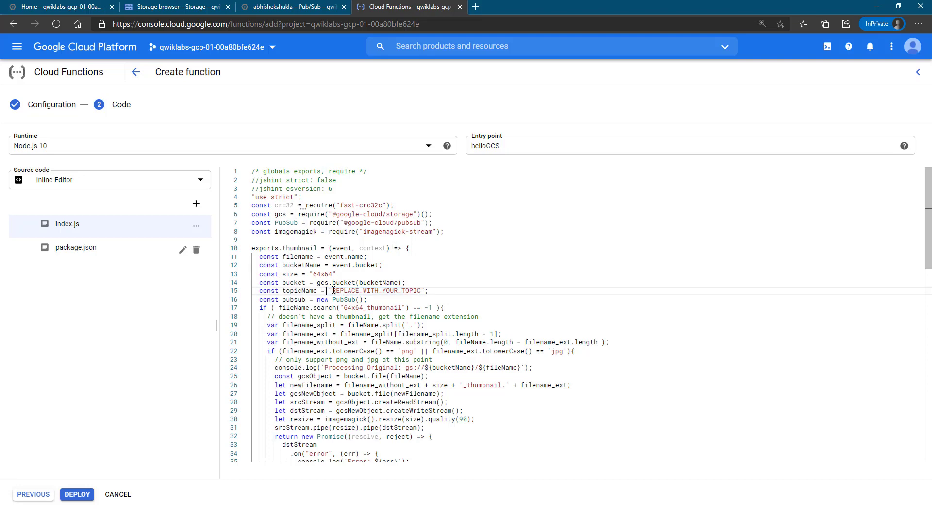
pyautogui.click(409, 292)
pyautogui.hotkey('shift', 'Left')
pyautogui.hotkey('shift', 'Left')
pyautogui.hotkey('shift', 'Left')
pyautogui.hotkey('shift', 'Right')
pyautogui.hotkey('shift', 'Right')
pyautogui.hotkey('shift', 'Left')
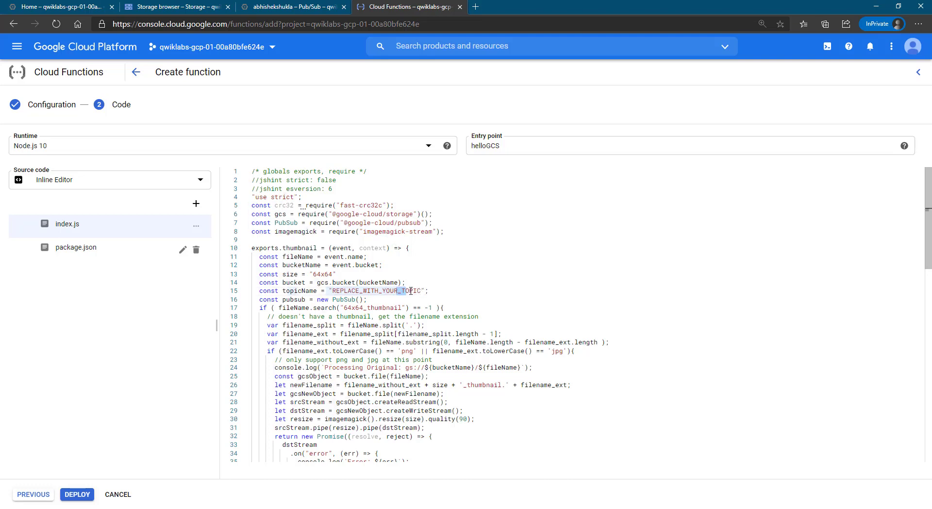
pyautogui.click(334, 290)
pyautogui.press('Delete')
pyautogui.press('Delete')
pyautogui.press('Delete')
pyautogui.press('Delete')
pyautogui.press('Delete')
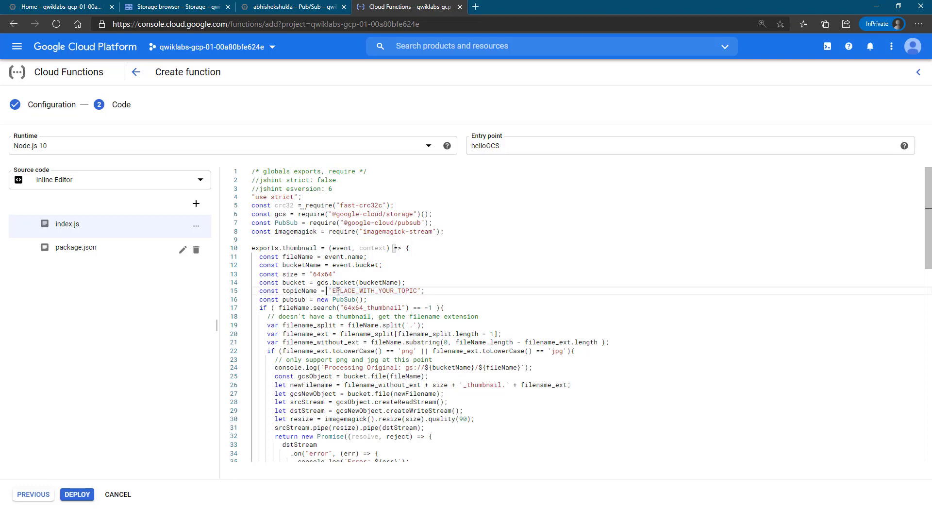
pyautogui.press('Delete')
pyautogui.press('Delete')
pyautogui.press('Delete')
pyautogui.press('Delete')
pyautogui.press('Delete')
pyautogui.press('Delete')
pyautogui.press('Delete')
pyautogui.press('Delete')
pyautogui.press('Delete')
pyautogui.press('Delete')
pyautogui.press('Delete')
pyautogui.press('Delete')
pyautogui.press('Delete')
pyautogui.press('Delete')
pyautogui.press('Delete')
pyautogui.press('Delete')
pyautogui.press('Delete')
pyautogui.write('abhishe')
pyautogui.press('Left')
pyautogui.press('Left')
pyautogui.hotkey('ctrl', 'j')
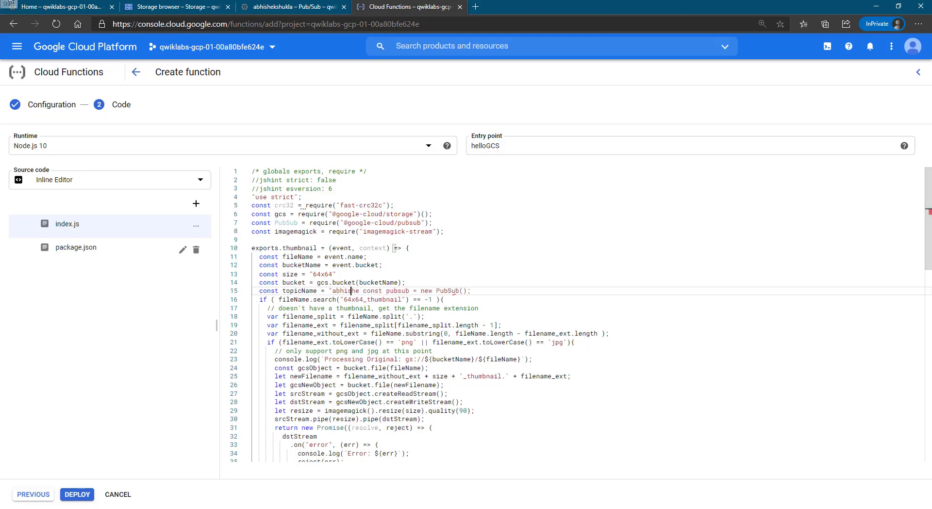
# Step: Open dpaste.org in a new tab of the lab browser window and paste the index.js code into its snippet box
pyautogui.hotkey('alt', 'Tab')
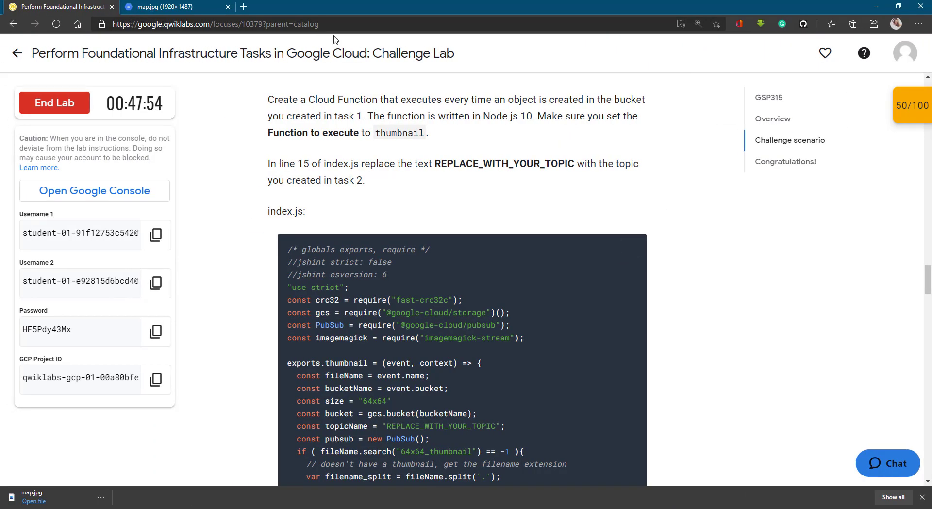
pyautogui.click(244, 8)
pyautogui.write('dpas')
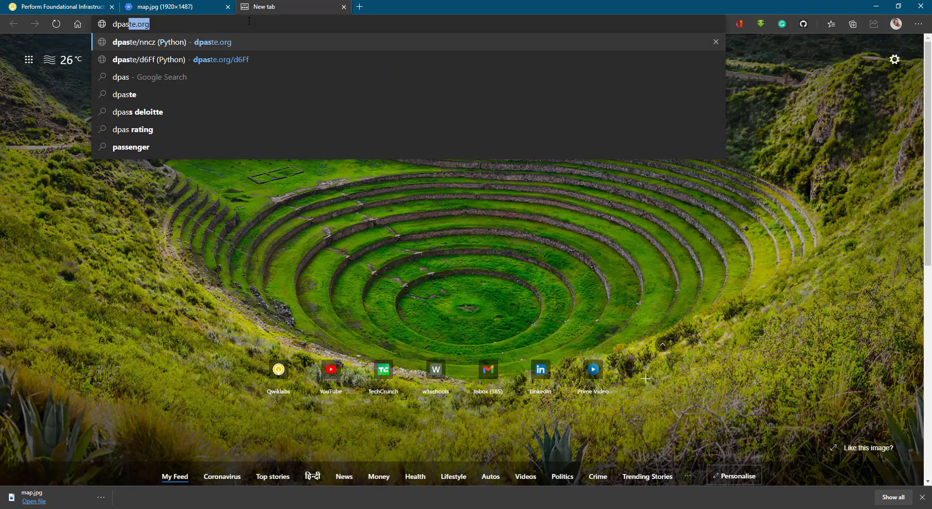
pyautogui.press('Return')
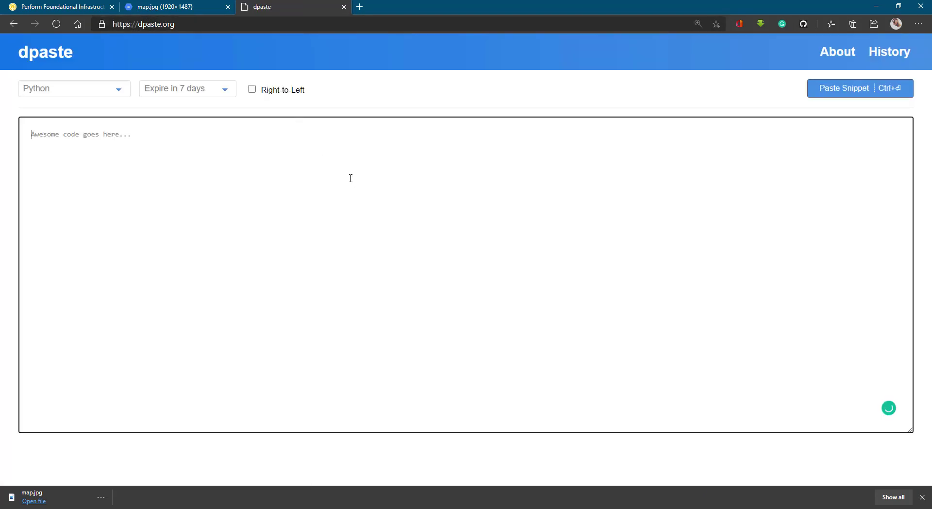
pyautogui.hotkey('ctrl', 'v')
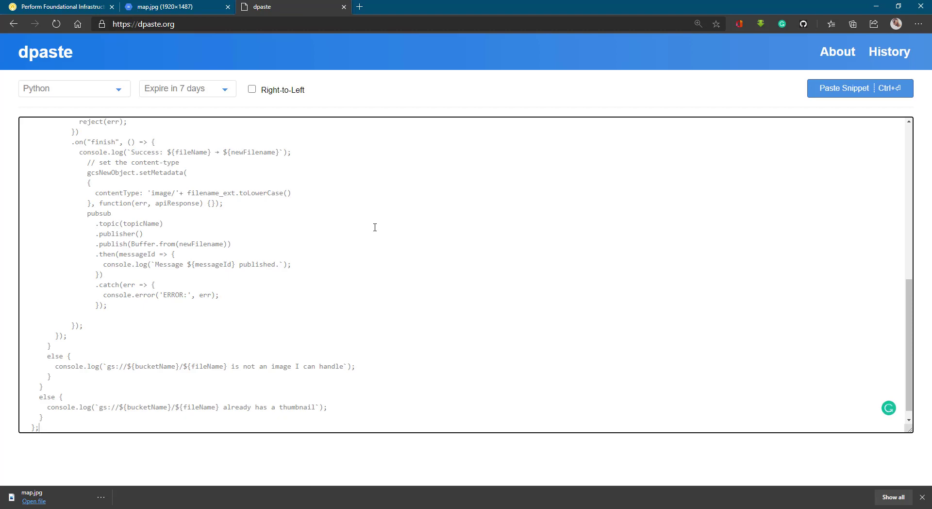
pyautogui.scroll(10, 374, 226)
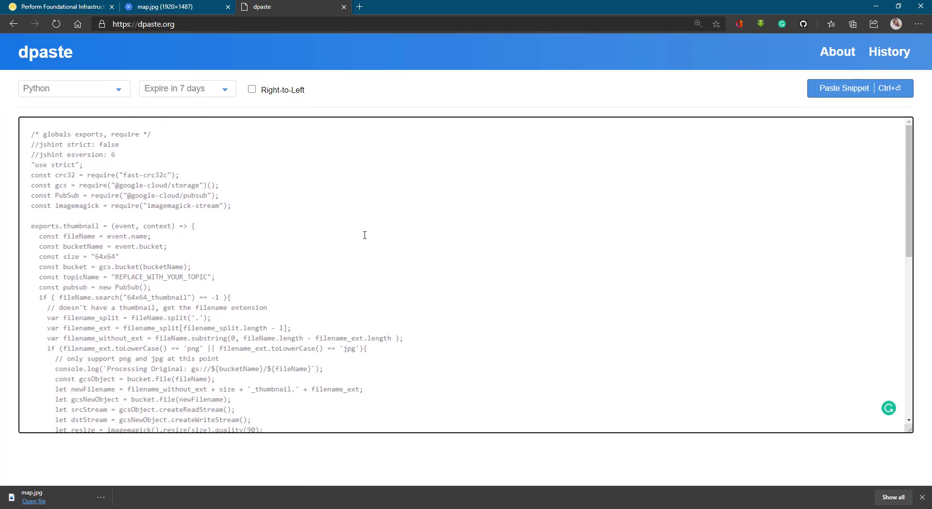
# Step: Replace REPLACE_WITH_YOUR_TOPIC in the pasted code's topicName line with the name of the Pub/Sub topic created in Task 2
pyautogui.click(206, 277)
pyautogui.press('BackSpace')
pyautogui.press('BackSpace')
pyautogui.press('BackSpace')
pyautogui.press('BackSpace')
pyautogui.press('BackSpace')
pyautogui.press('BackSpace')
pyautogui.press('BackSpace')
pyautogui.press('BackSpace')
pyautogui.press('BackSpace')
pyautogui.press('BackSpace')
pyautogui.press('BackSpace')
pyautogui.press('BackSpace')
pyautogui.press('BackSpace')
pyautogui.press('BackSpace')
pyautogui.press('BackSpace')
pyautogui.press('BackSpace')
pyautogui.press('BackSpace')
pyautogui.press('BackSpace')
pyautogui.press('BackSpace')
pyautogui.press('BackSpace')
pyautogui.press('BackSpace')
pyautogui.press('BackSpace')
pyautogui.press('BackSpace')
pyautogui.write('abhishekshukla')
# Step: Copy all of the edited snippet and overwrite the function's index.js content in the Cloud console with it
pyautogui.hotkey('ctrl', 'a')
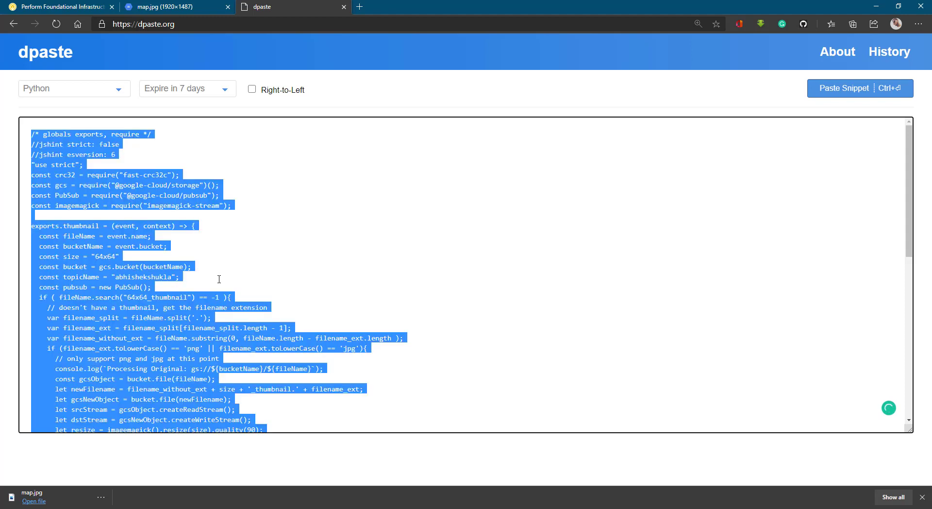
pyautogui.hotkey('alt', 'Tab')
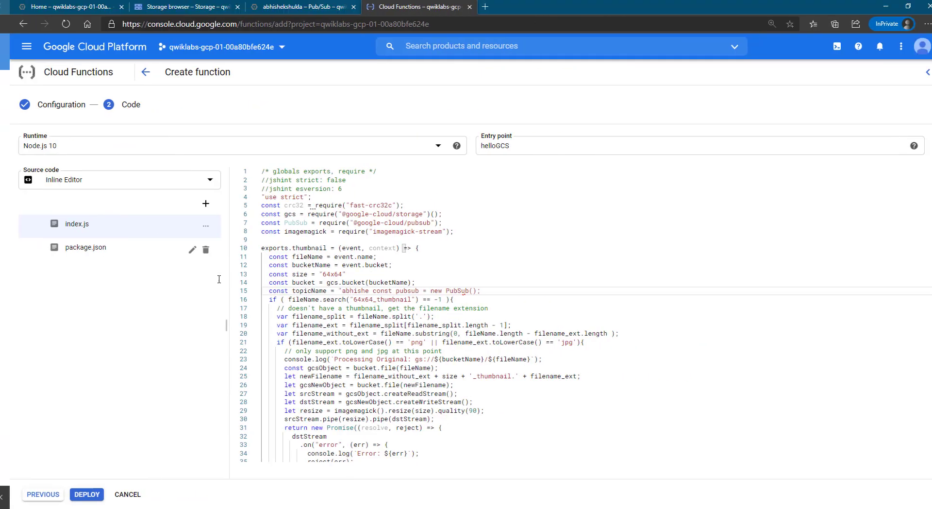
pyautogui.hotkey('ctrl', 'a')
pyautogui.hotkey('ctrl', 'v')
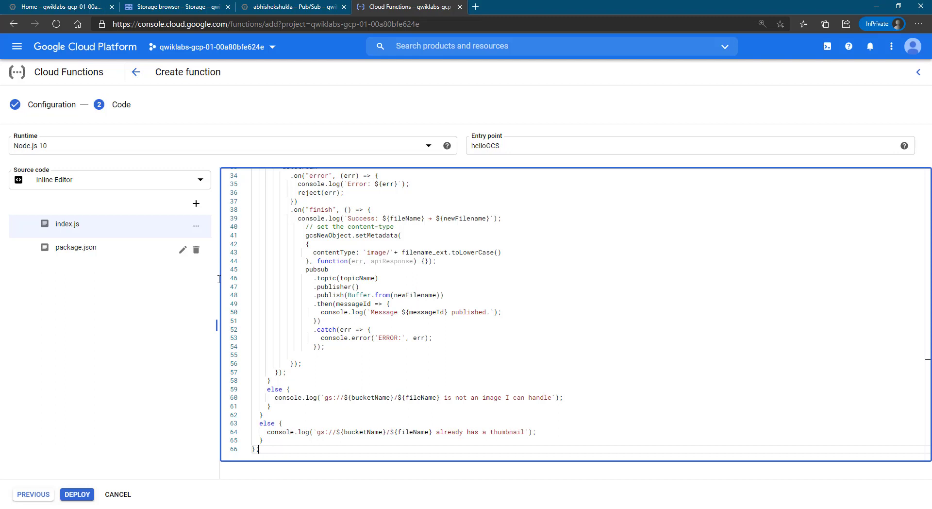
# Step: Set the function's entry point to thumbnail, as named in the lab instructions, and deploy the Cloud Function
pyautogui.click(513, 147)
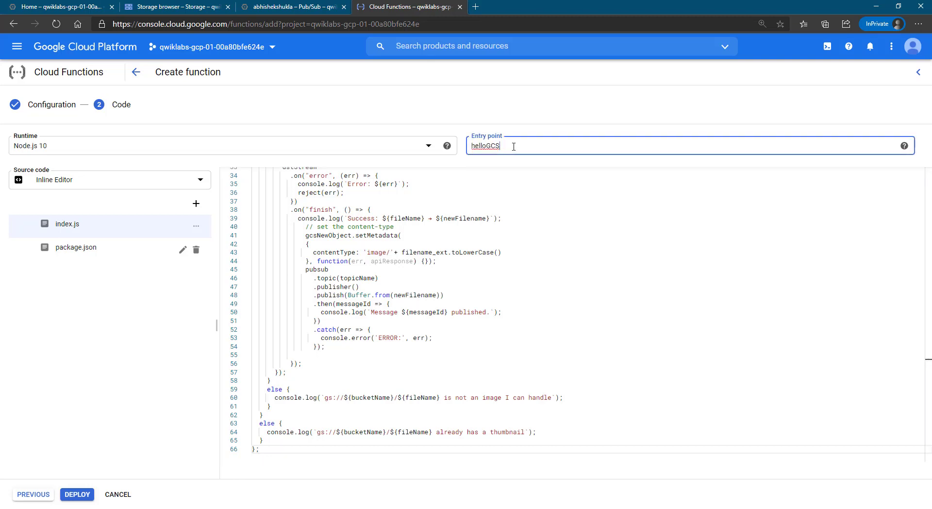
pyautogui.doubleClick(513, 147)
pyautogui.press('ctrl+super+Left')
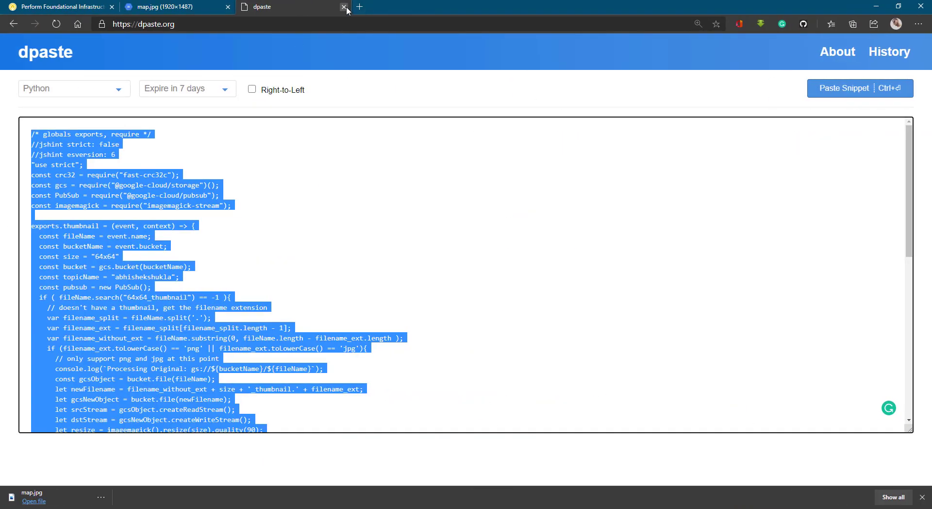
pyautogui.click(344, 6)
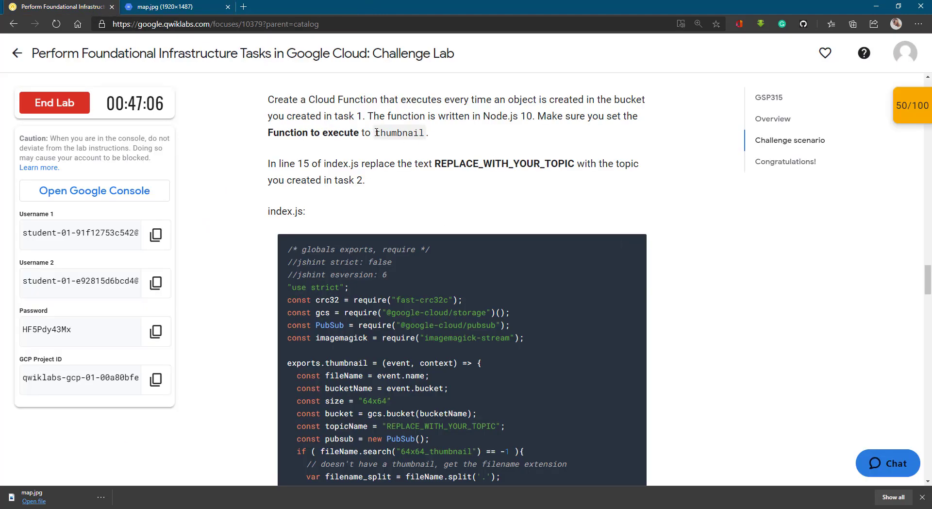
pyautogui.moveTo(375, 133); pyautogui.dragTo(422, 135)
pyautogui.hotkey('ctrl', 'c')
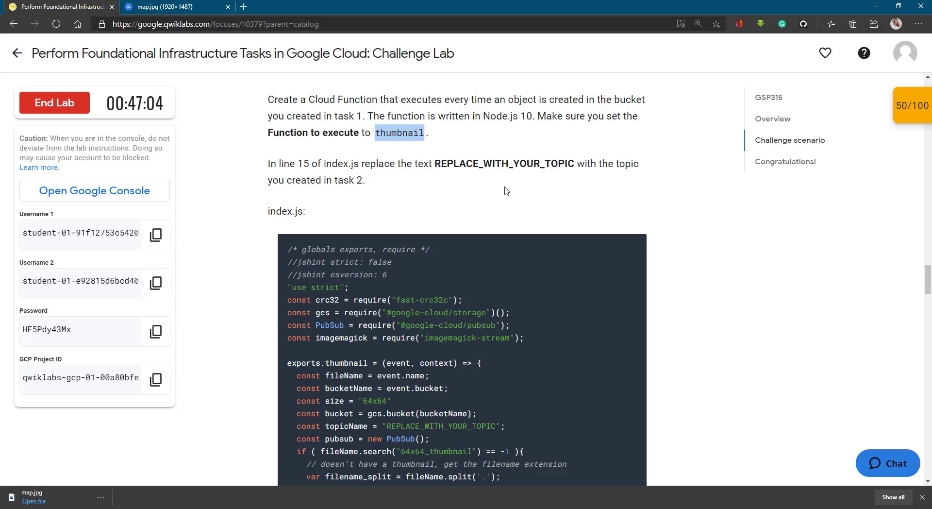
pyautogui.hotkey('alt', 'Tab')
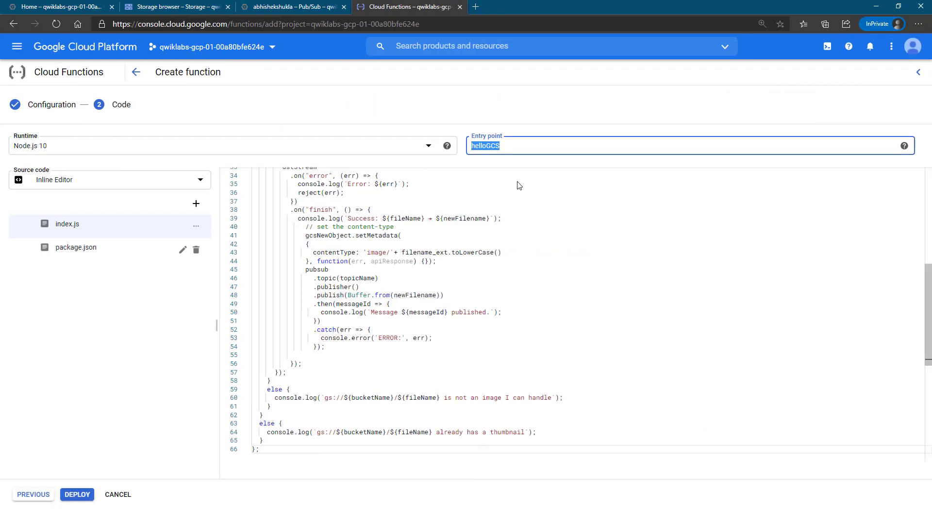
pyautogui.hotkey('ctrl', 'v')
pyautogui.click(75, 494)
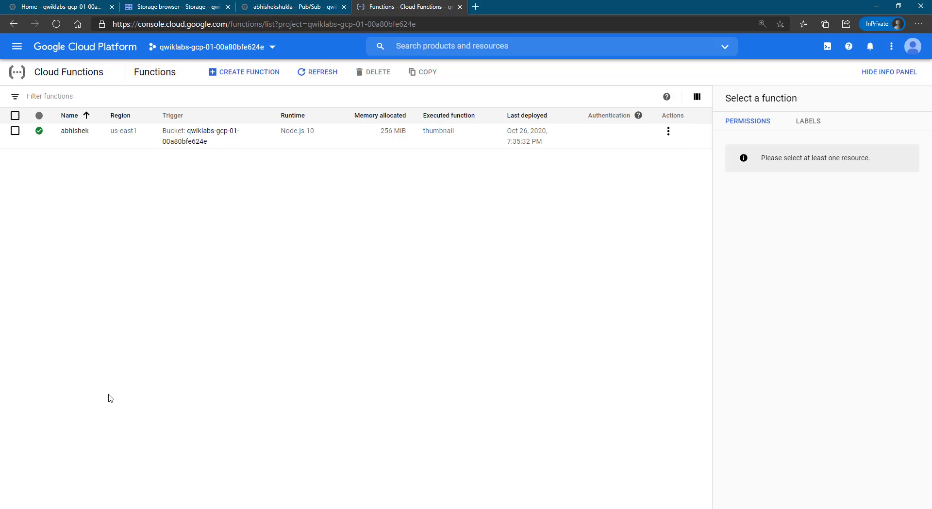
# Step: Upload map.jpg from the Desktop folder into the Cloud Storage bucket created in Task 1
pyautogui.click(182, 8)
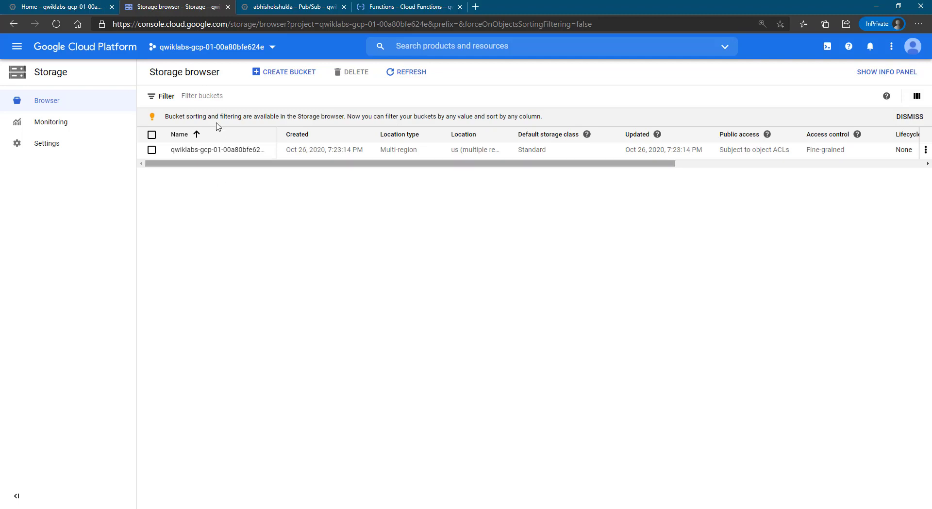
pyautogui.click(217, 149)
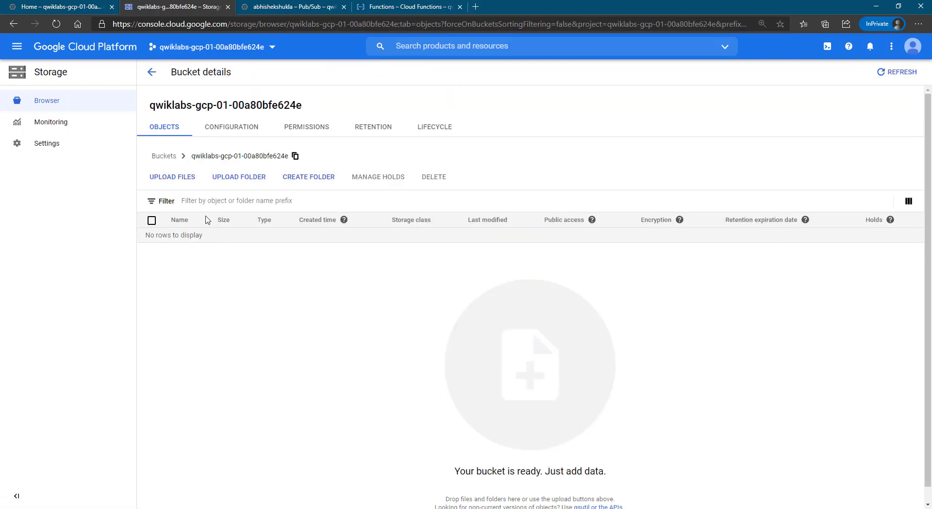
pyautogui.click(183, 178)
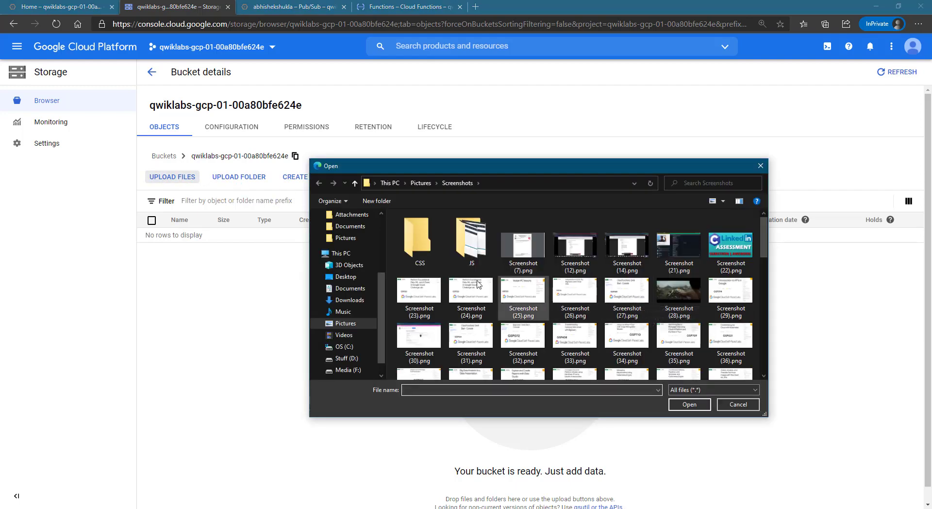
pyautogui.click(346, 276)
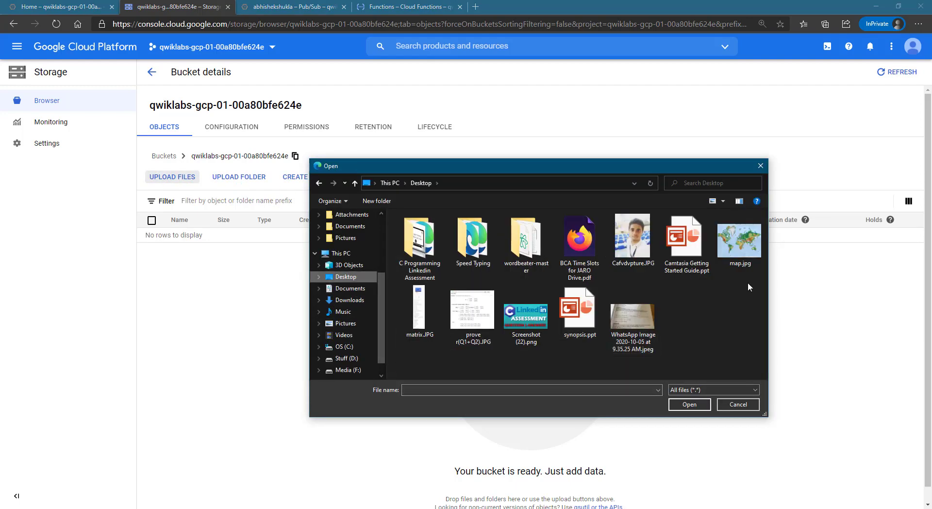
pyautogui.click(745, 250)
pyautogui.click(689, 405)
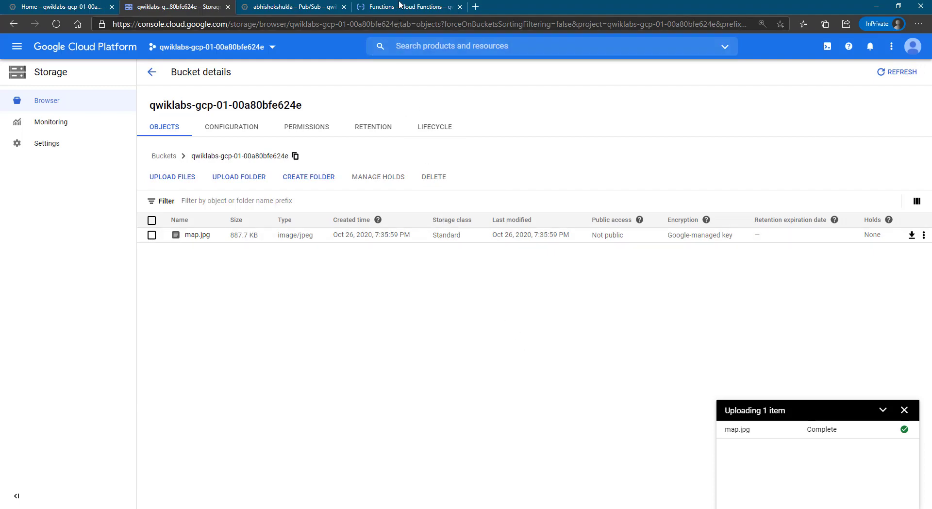
# Step: Open the project's IAM & Admin permissions page from the console home tab
pyautogui.click(397, 6)
pyautogui.click(311, 9)
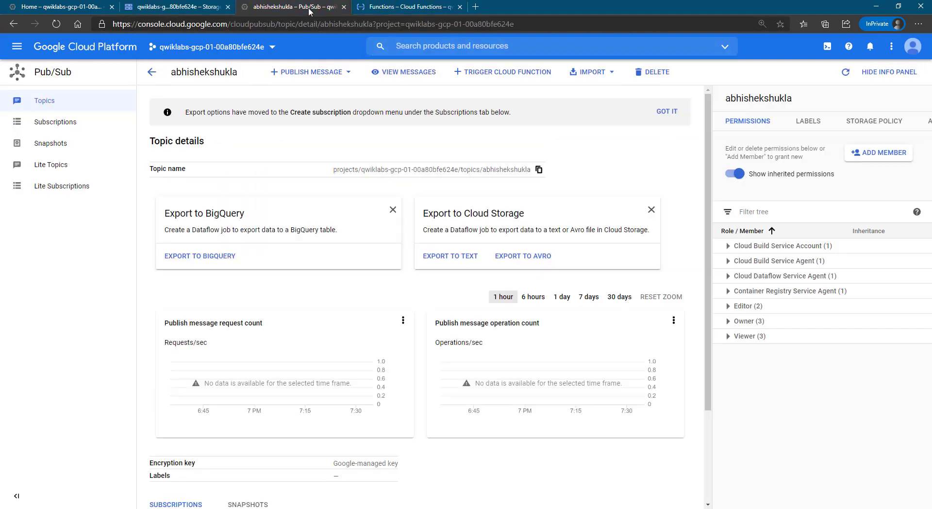
pyautogui.click(199, 10)
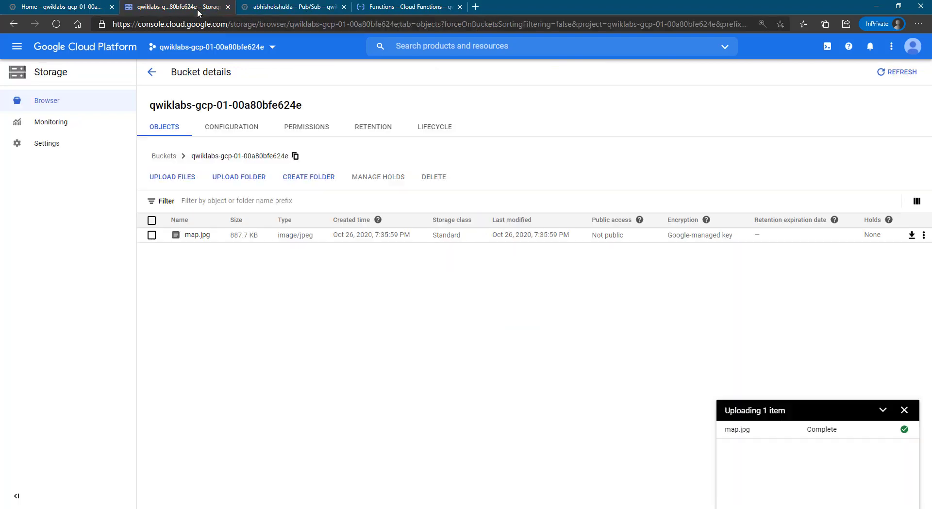
pyautogui.click(54, 8)
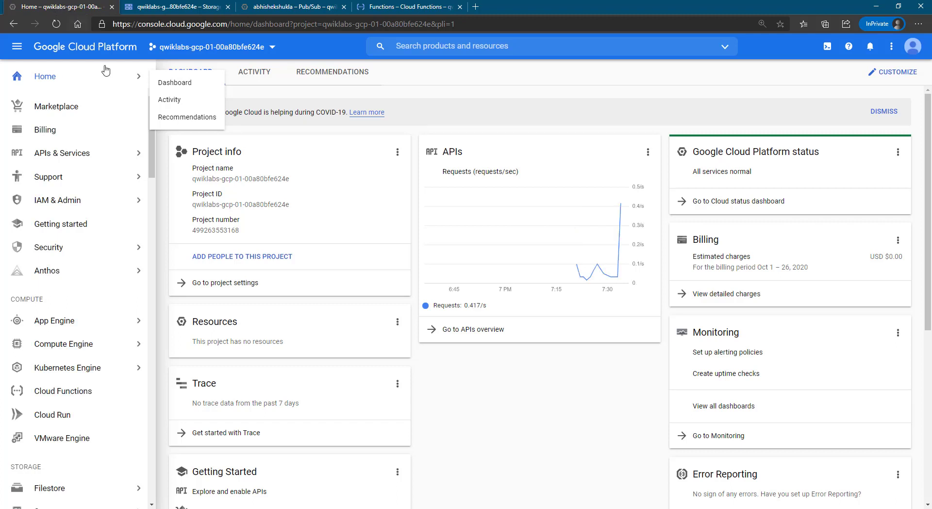
pyautogui.click(102, 208)
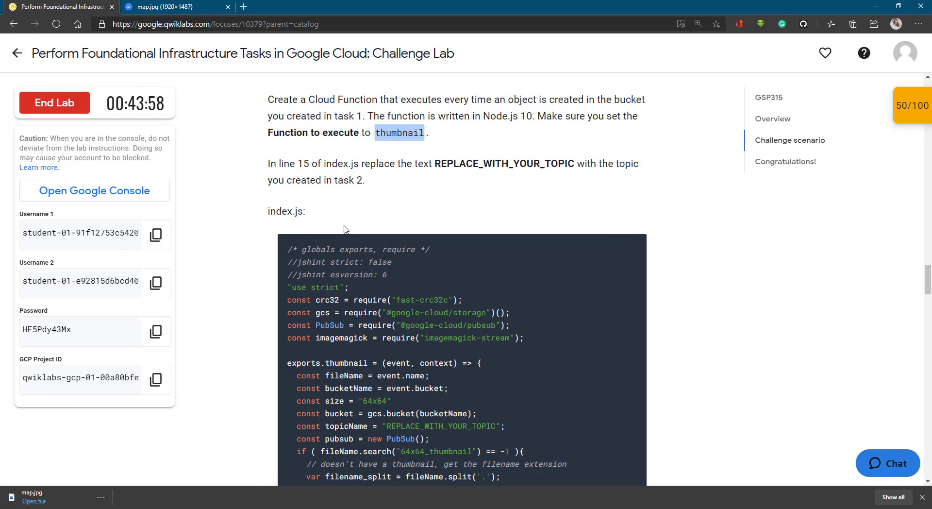
# Step: Run the lab's progress check for the Create the Cloud Function checkpoint, repeating it if the assessment fails to update
pyautogui.click(898, 107)
pyautogui.click(801, 237)
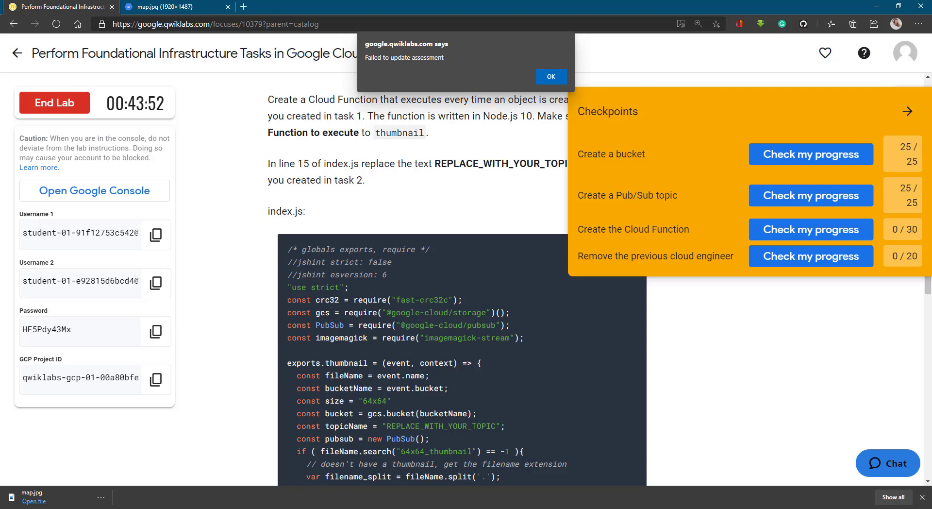
pyautogui.click(922, 496)
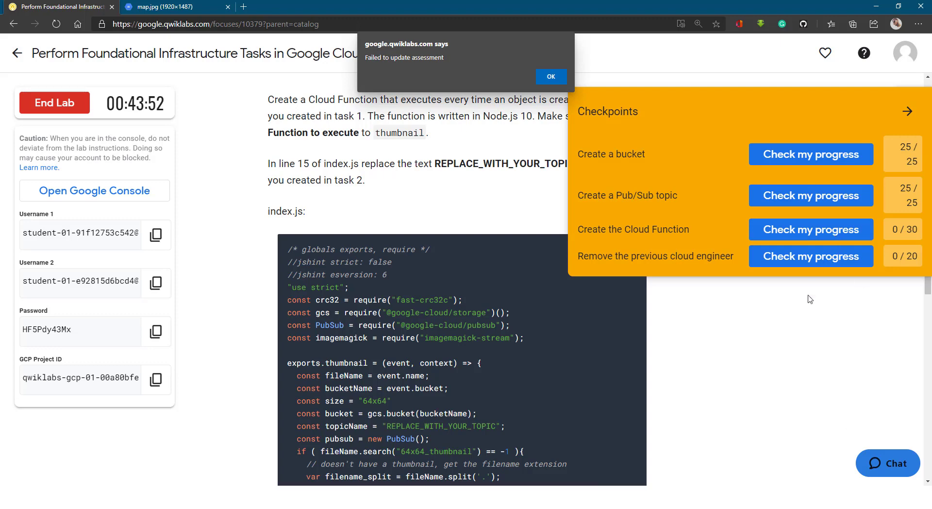
pyautogui.click(551, 76)
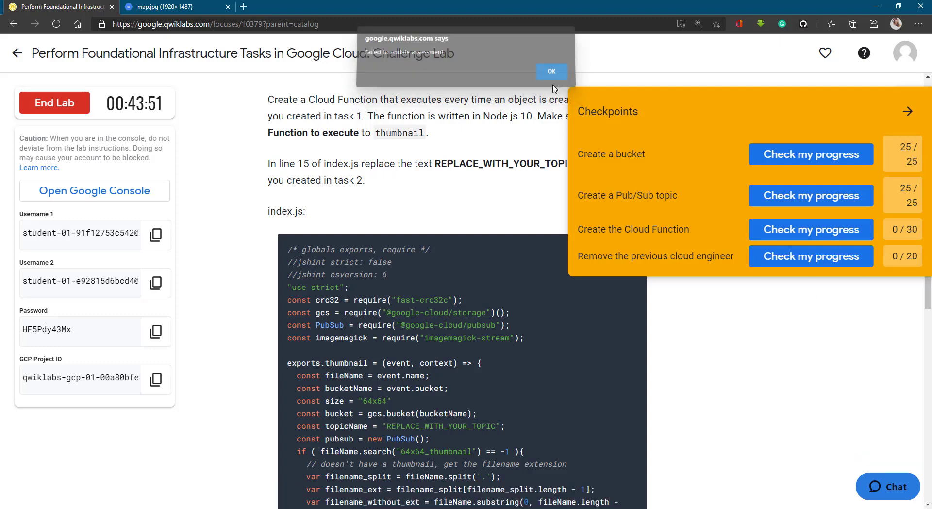
pyautogui.click(833, 237)
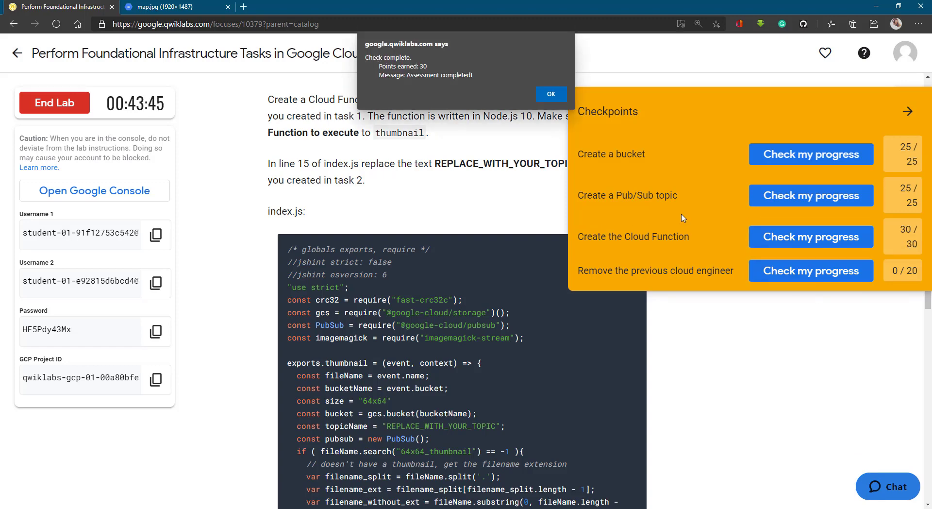
pyautogui.click(553, 95)
pyautogui.click(907, 112)
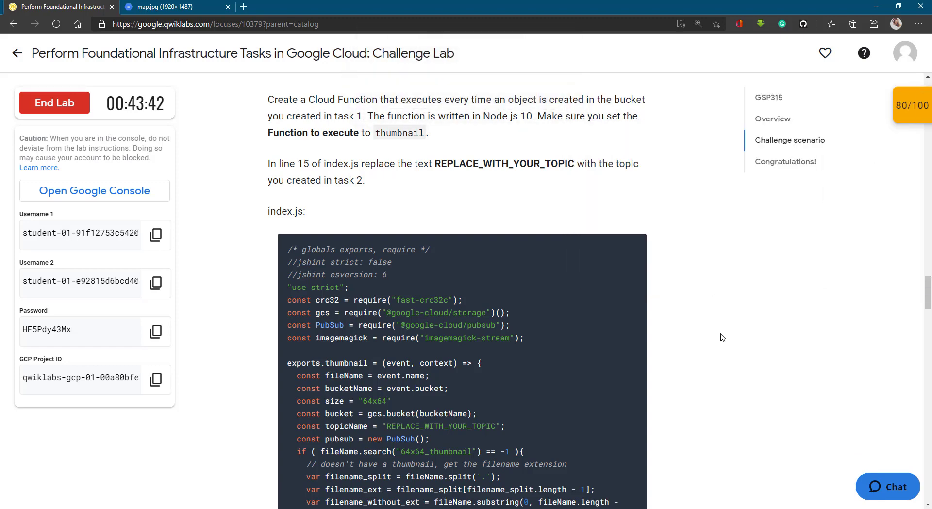
# Step: Read the Task 4 instructions and remove the previous cloud engineer, the student user with only the Viewer role, from the project's IAM members
pyautogui.scroll(-6, 722, 337)
pyautogui.scroll(-20, 722, 337)
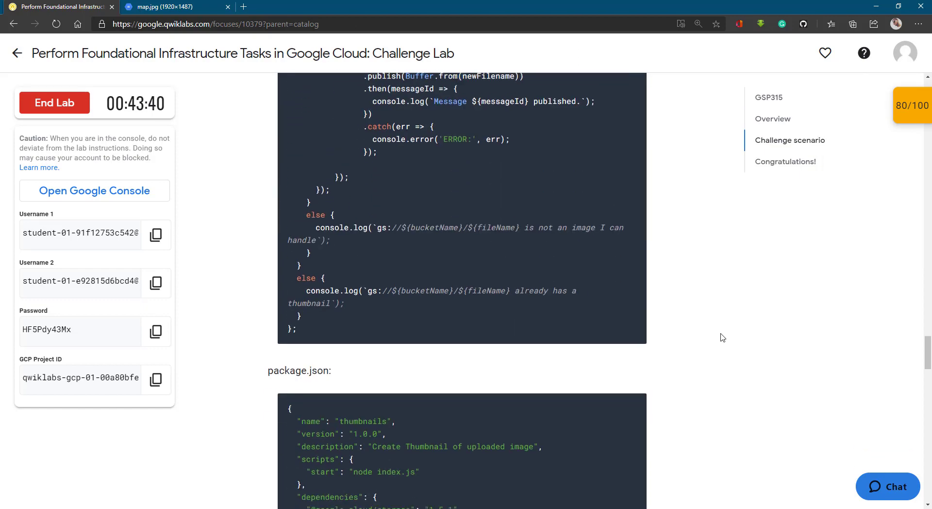
pyautogui.scroll(-4, 723, 338)
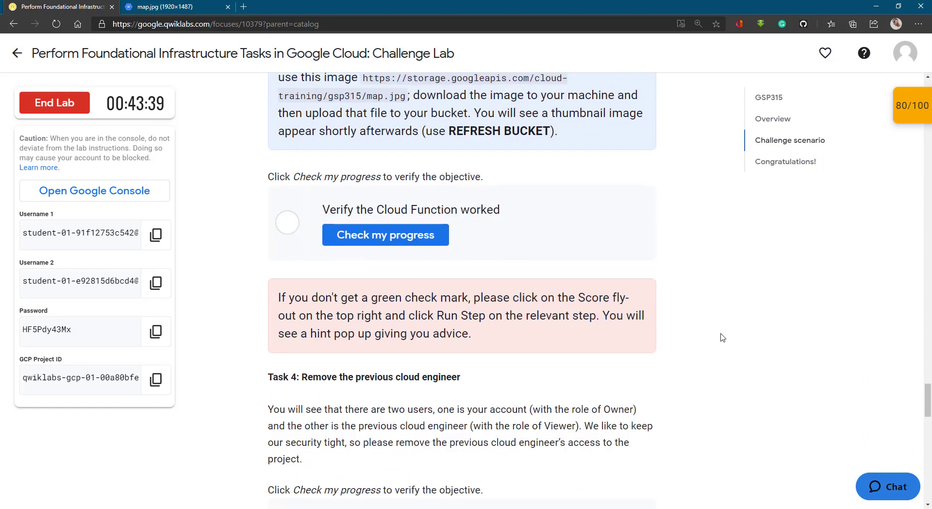
pyautogui.scroll(4, 723, 338)
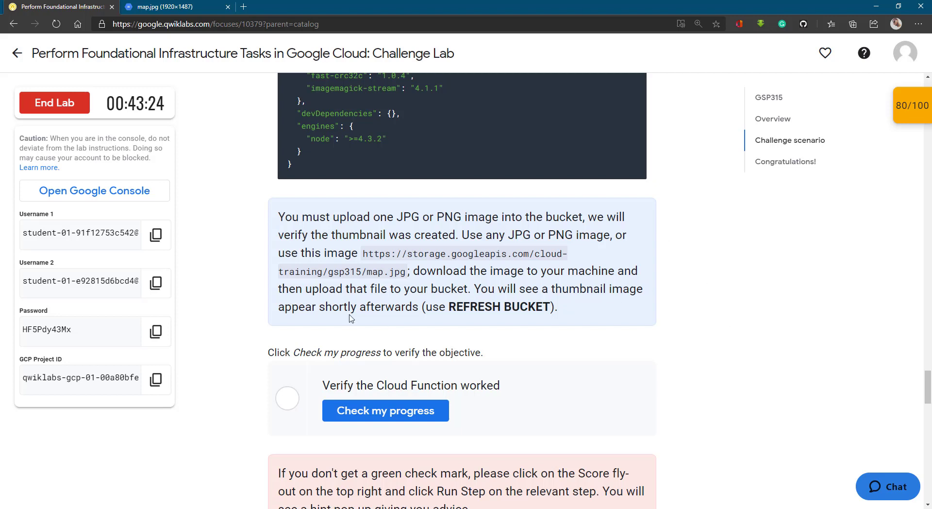
pyautogui.hotkey('alt', 'Tab')
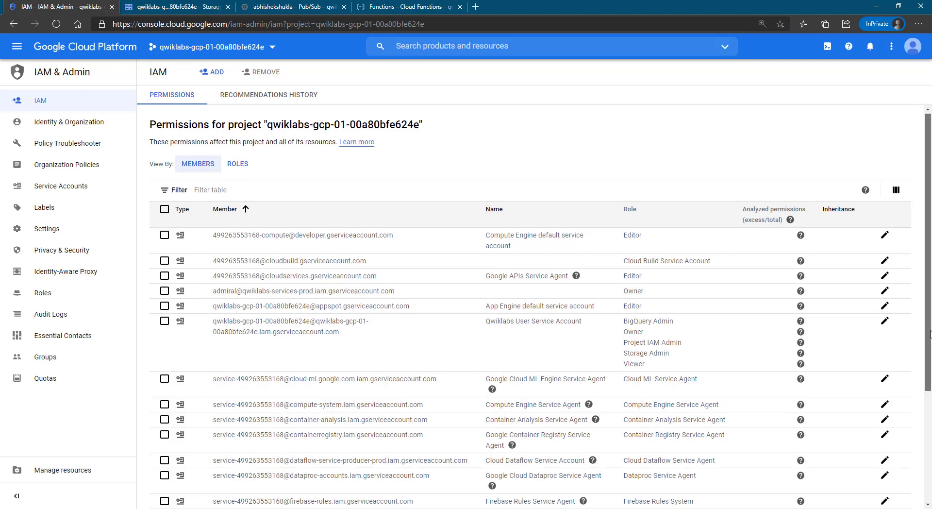
pyautogui.scroll(-4, 930, 470)
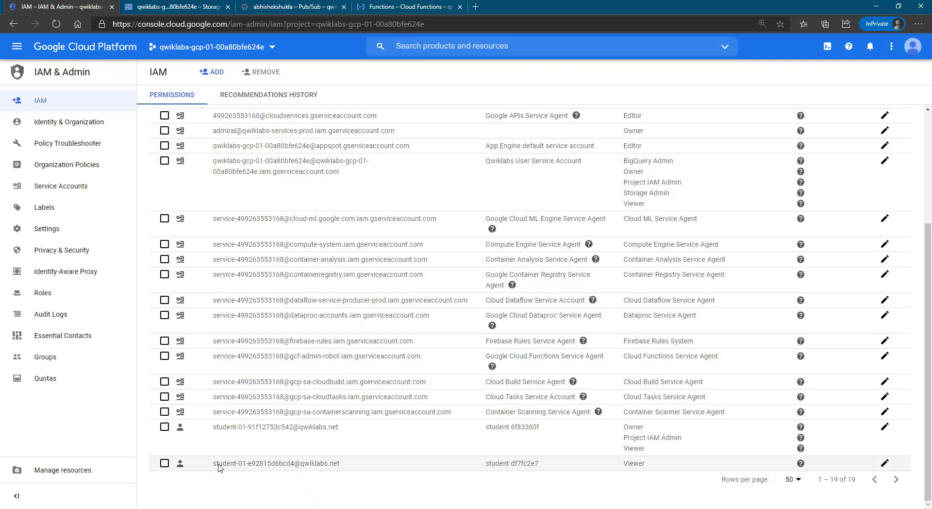
pyautogui.click(164, 465)
pyautogui.click(263, 73)
pyautogui.click(627, 305)
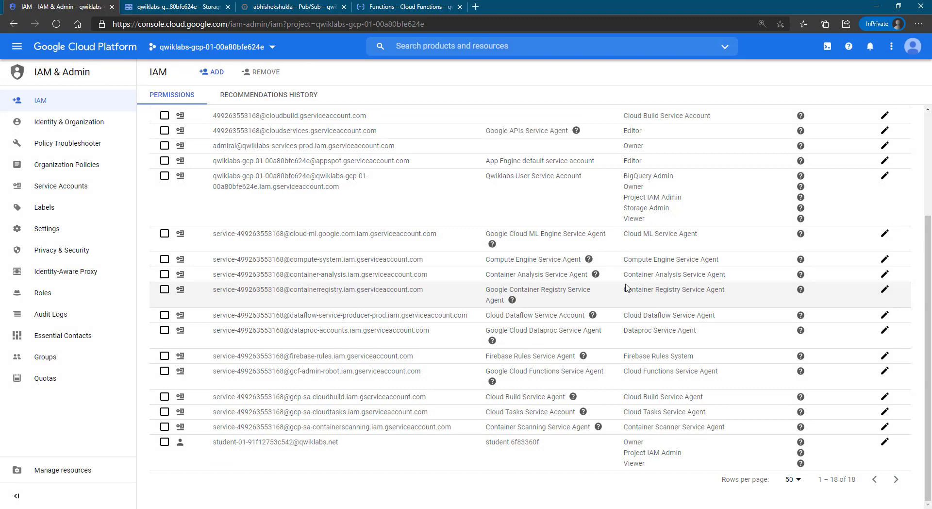
# Step: Run the lab's progress check for the Remove the previous cloud engineer checkpoint
pyautogui.hotkey('alt', 'Tab')
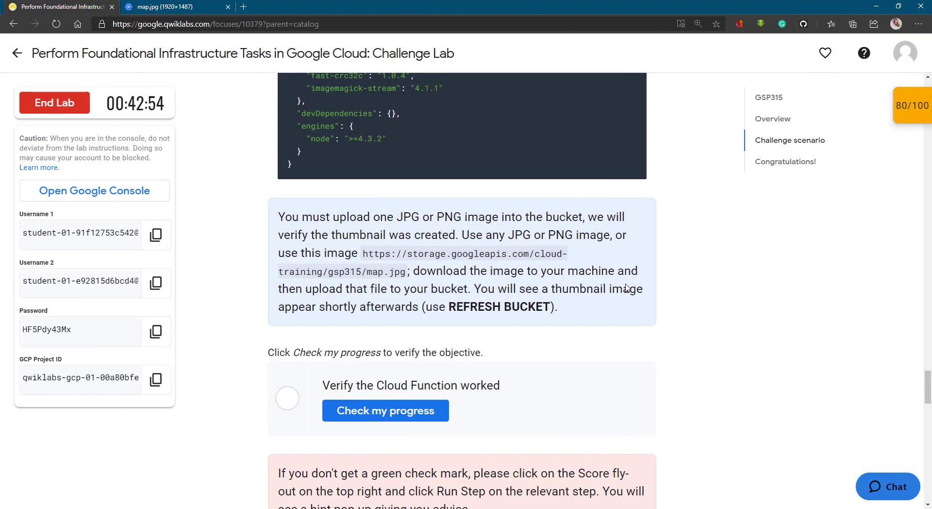
pyautogui.click(912, 119)
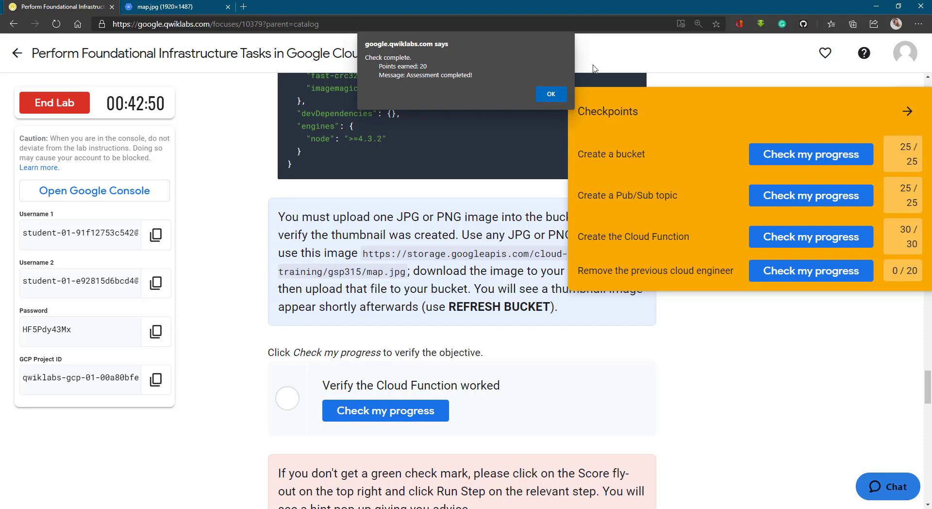
pyautogui.click(559, 95)
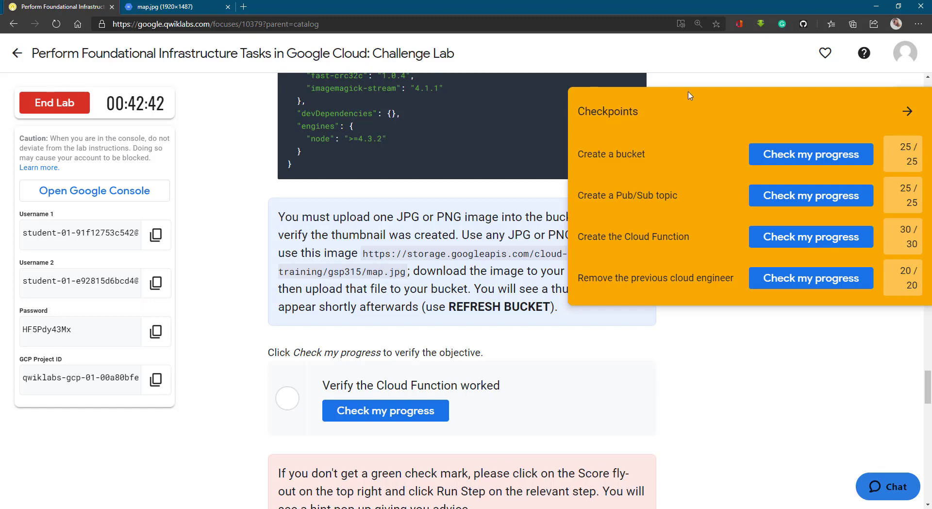
pyautogui.click(907, 111)
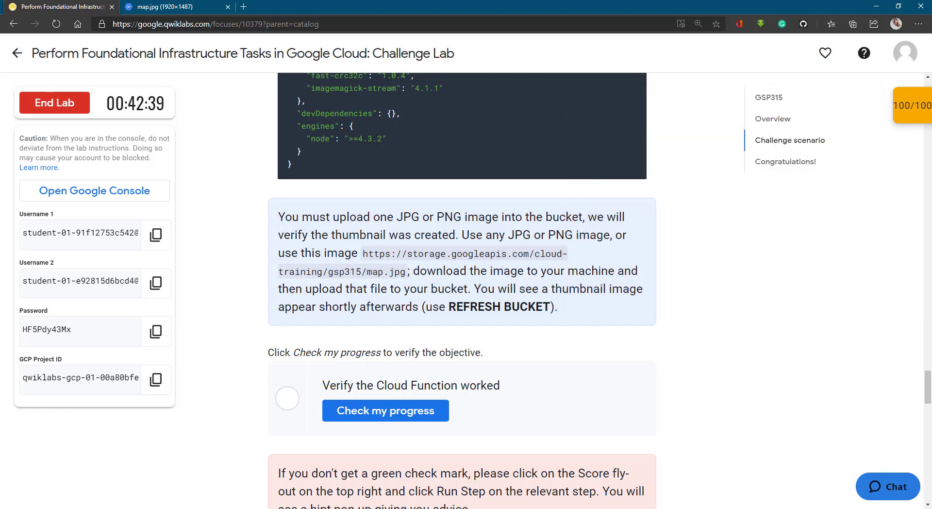
# Step: Review the checkpoint scores, end the lab with confirmation, and reload the lab page
pyautogui.moveTo(928, 386); pyautogui.dragTo(925, 95)
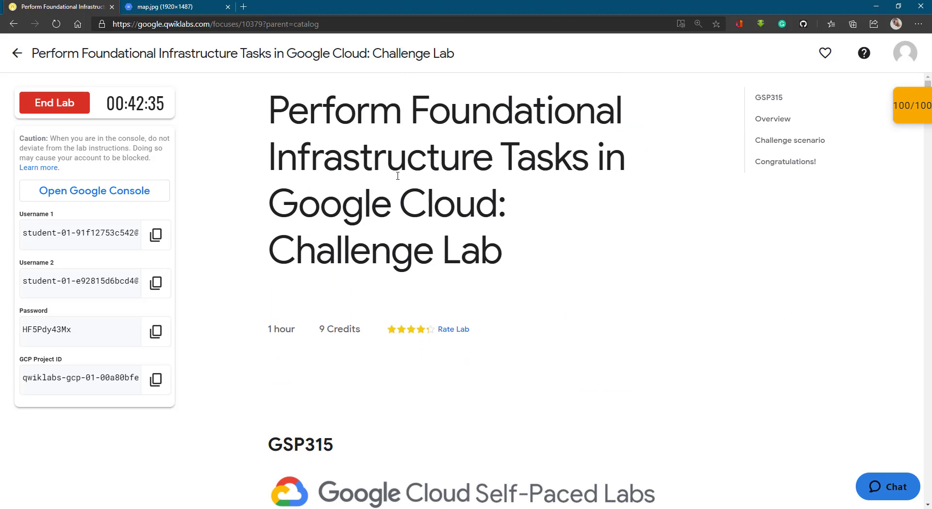
pyautogui.click(911, 111)
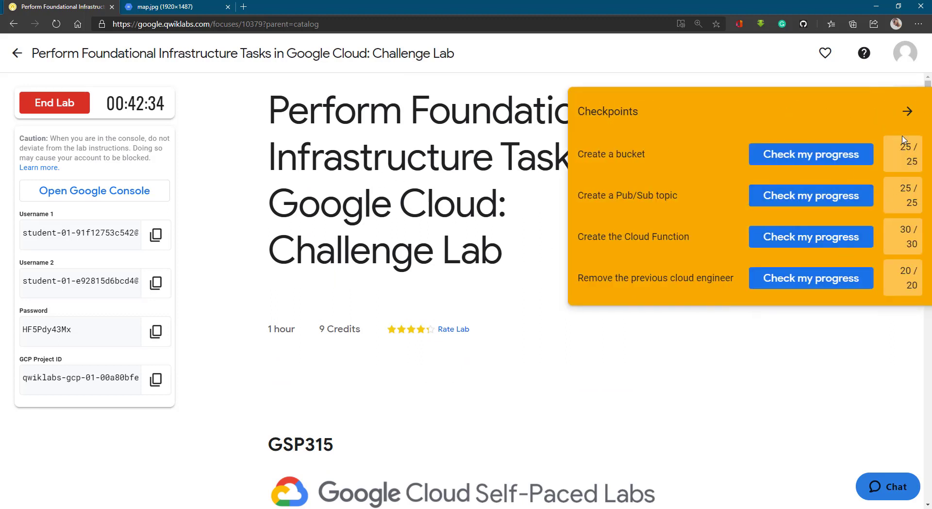
pyautogui.click(907, 114)
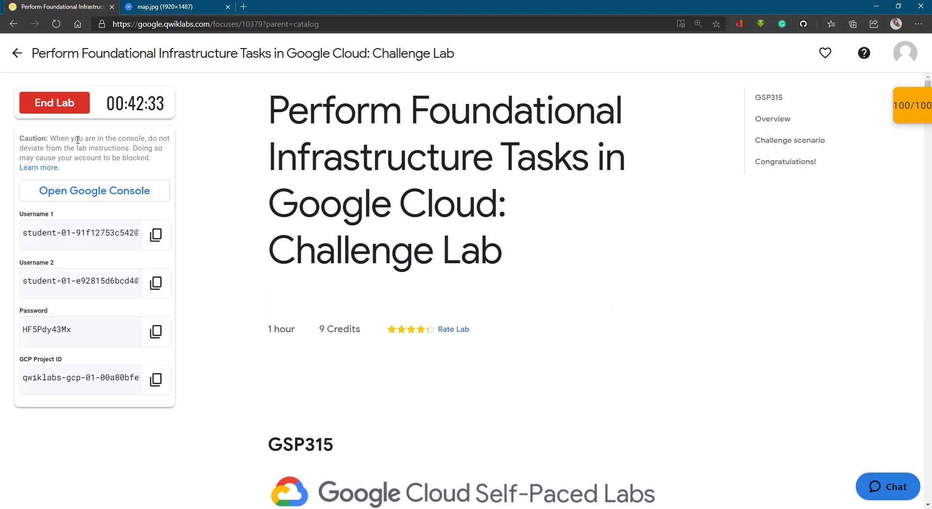
pyautogui.click(58, 104)
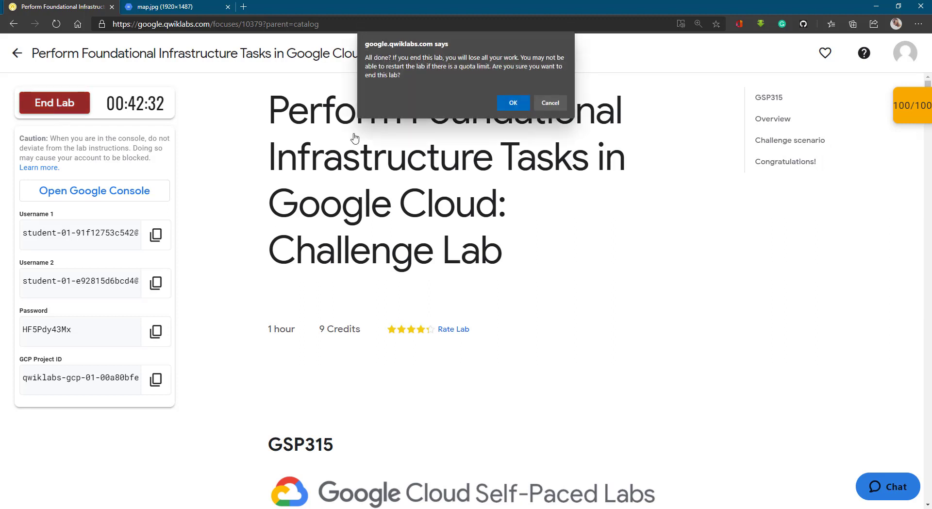
pyautogui.click(511, 103)
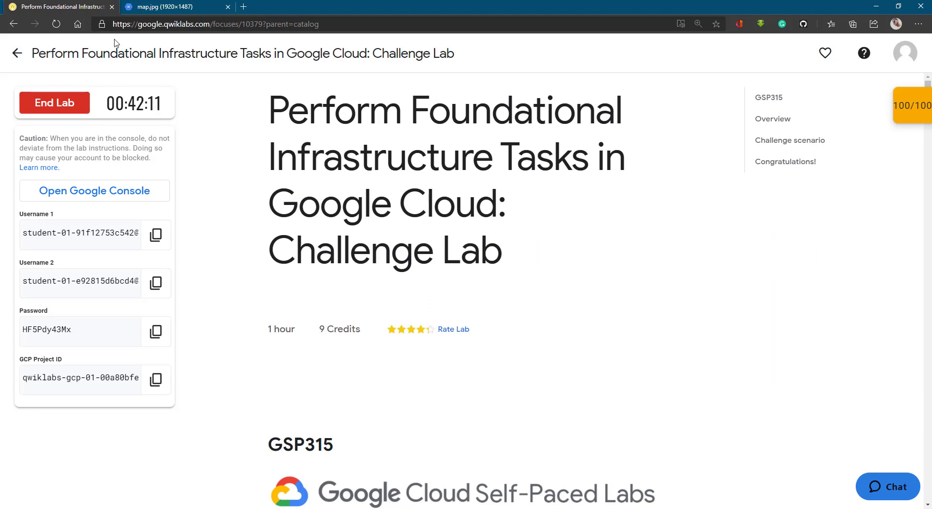
pyautogui.click(56, 24)
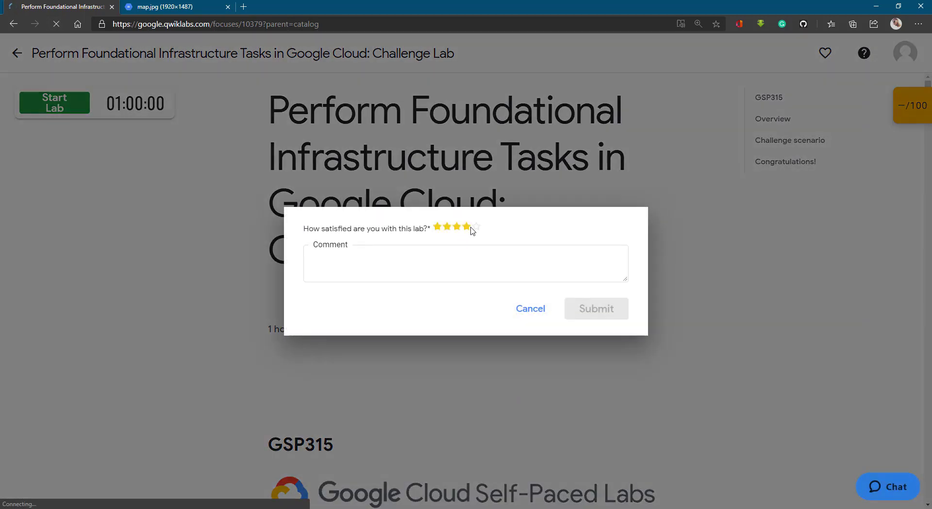
# Step: Rate the lab five stars with the comment "nice" and submit the feedback
pyautogui.click(476, 227)
pyautogui.click(465, 261)
pyautogui.write('ncie')
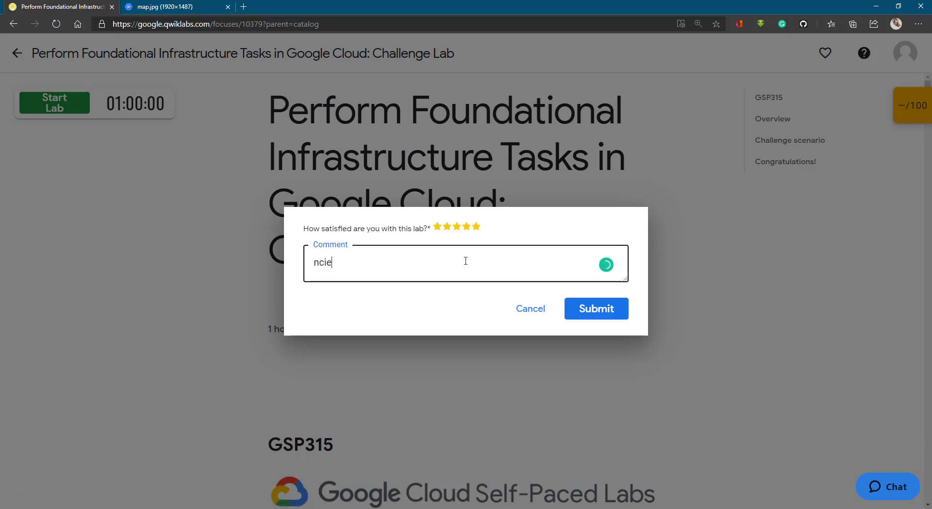
pyautogui.press('BackSpace')
pyautogui.press('BackSpace')
pyautogui.press('BackSpace')
pyautogui.write('ice')
pyautogui.click(584, 309)
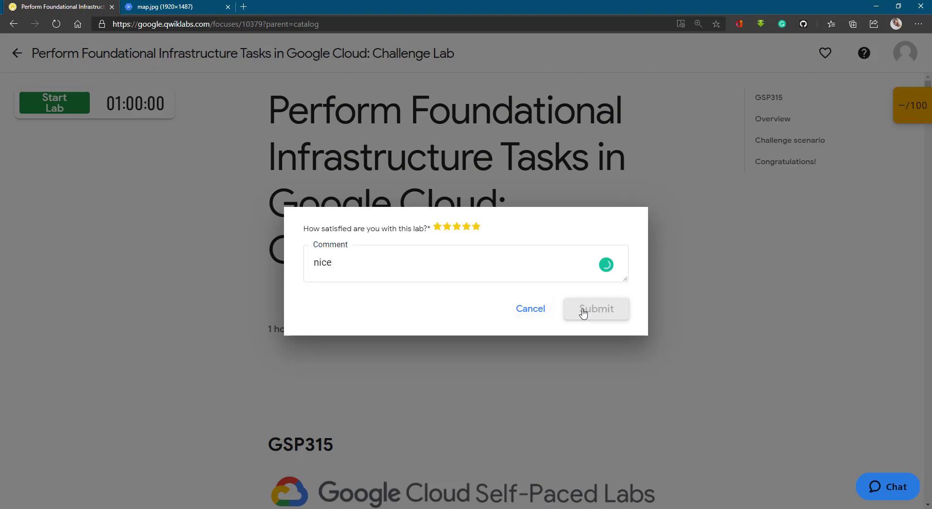